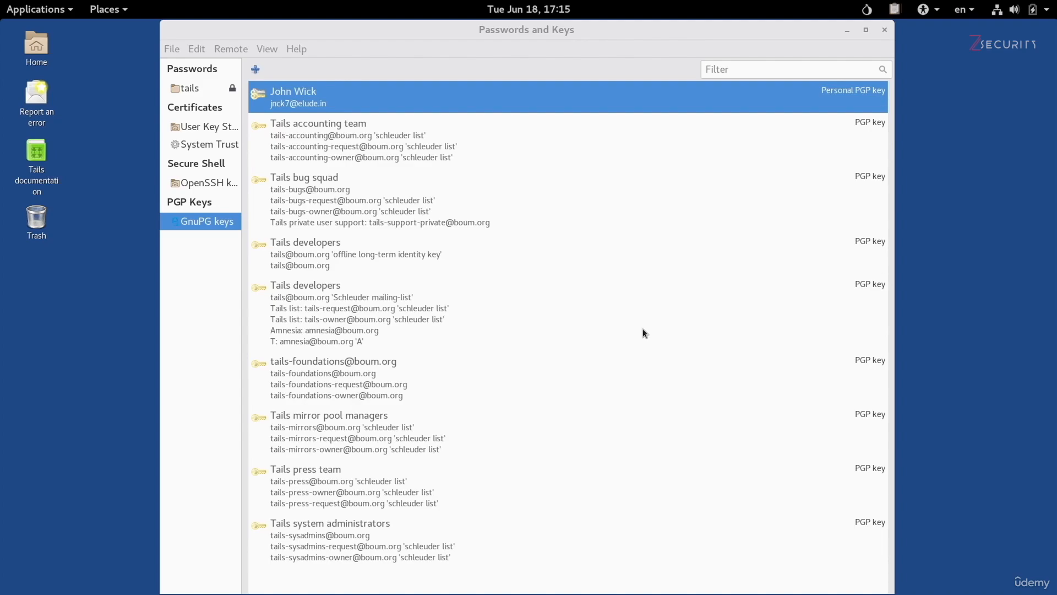
# Bring the Passwords and Keys window to the front, briefly opening and closing the applications list.
pyautogui.click(480, 32)
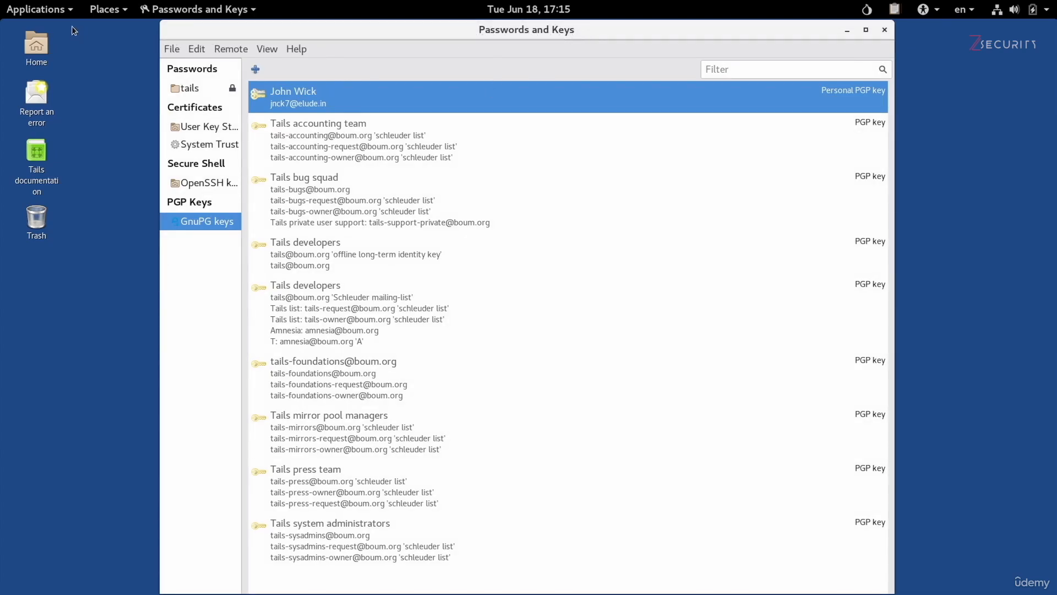
pyautogui.click(36, 8)
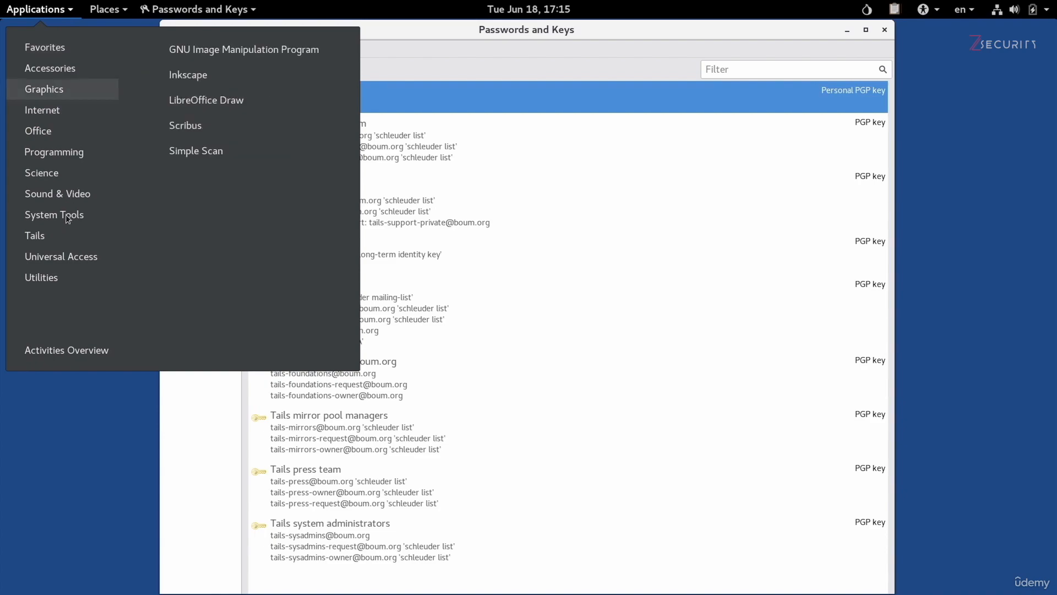
pyautogui.moveTo(61, 280)
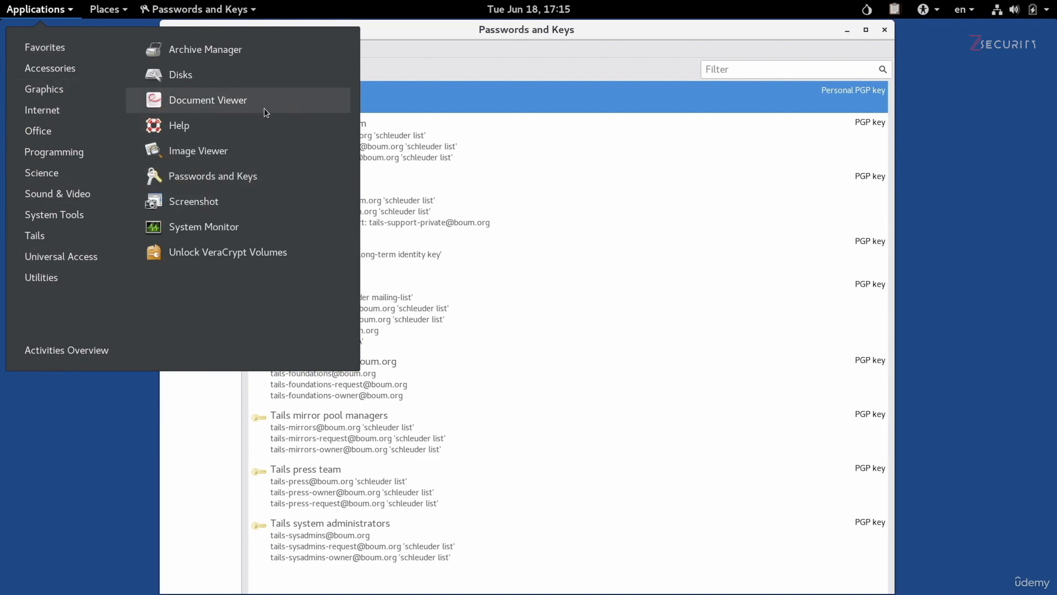
pyautogui.click(577, 64)
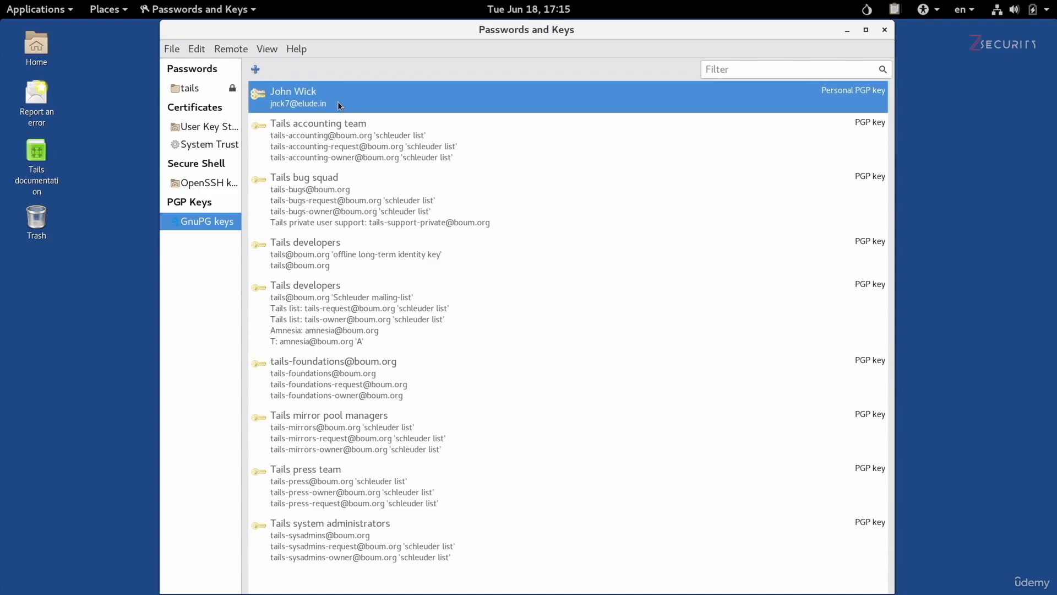
# Export the personal PGP key as Armored PGP keys into the Tor Browser folder.
pyautogui.click(170, 51)
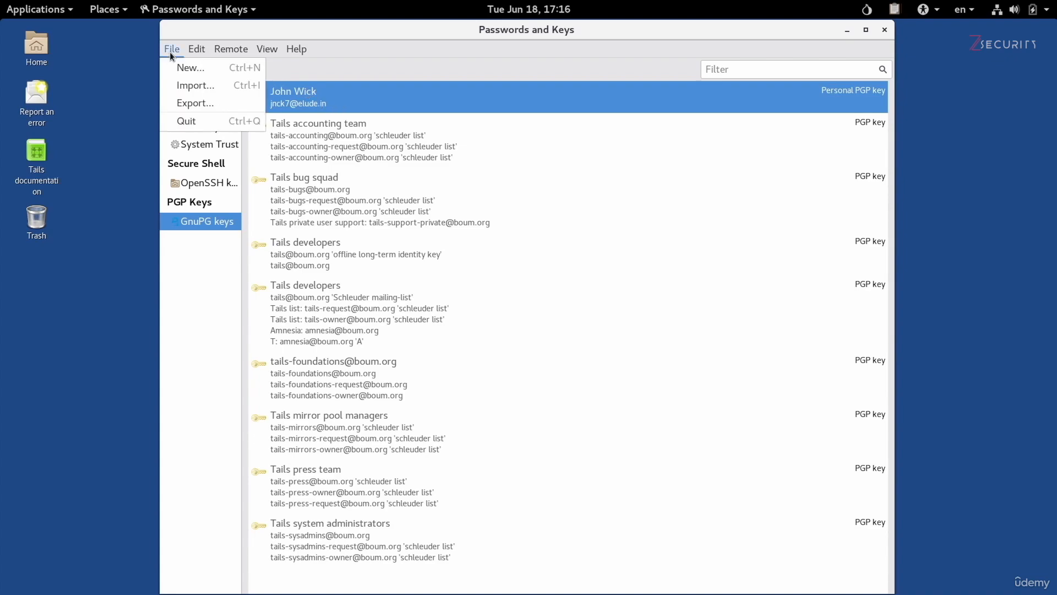
pyautogui.click(188, 106)
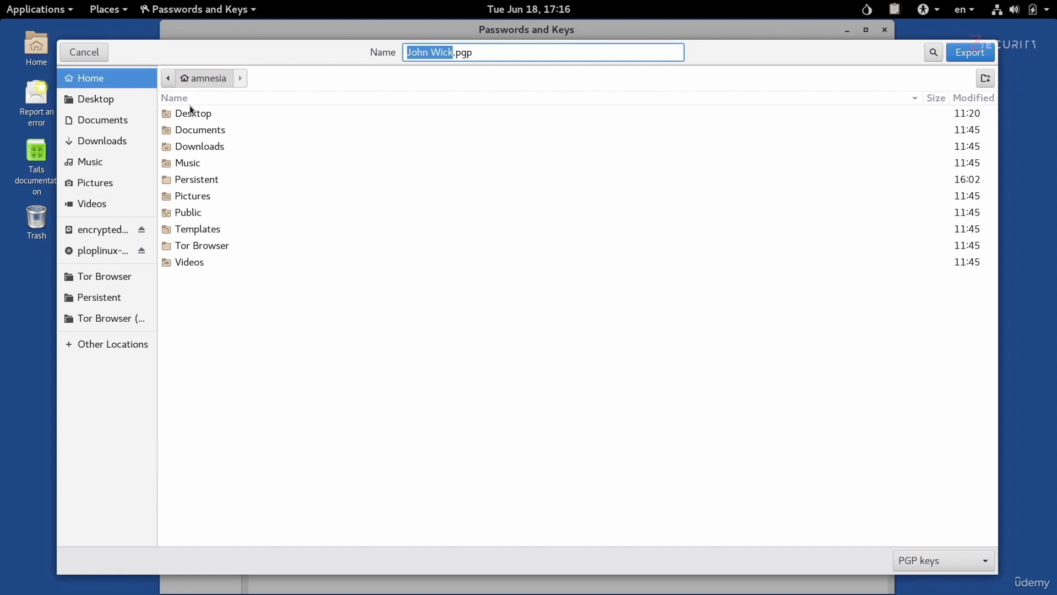
pyautogui.click(124, 282)
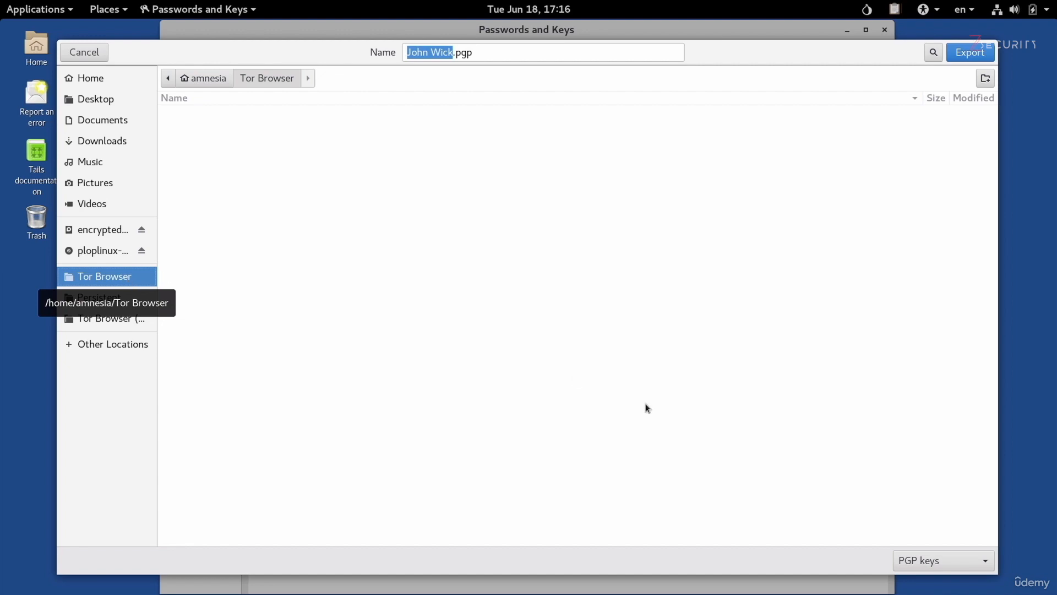
pyautogui.click(925, 570)
pyautogui.click(934, 589)
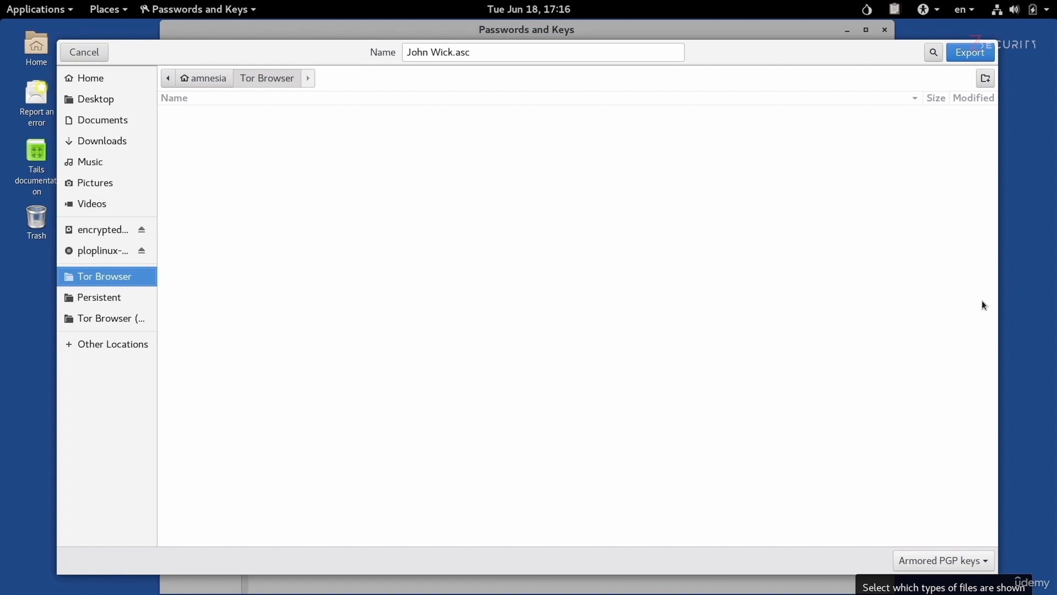
pyautogui.click(976, 54)
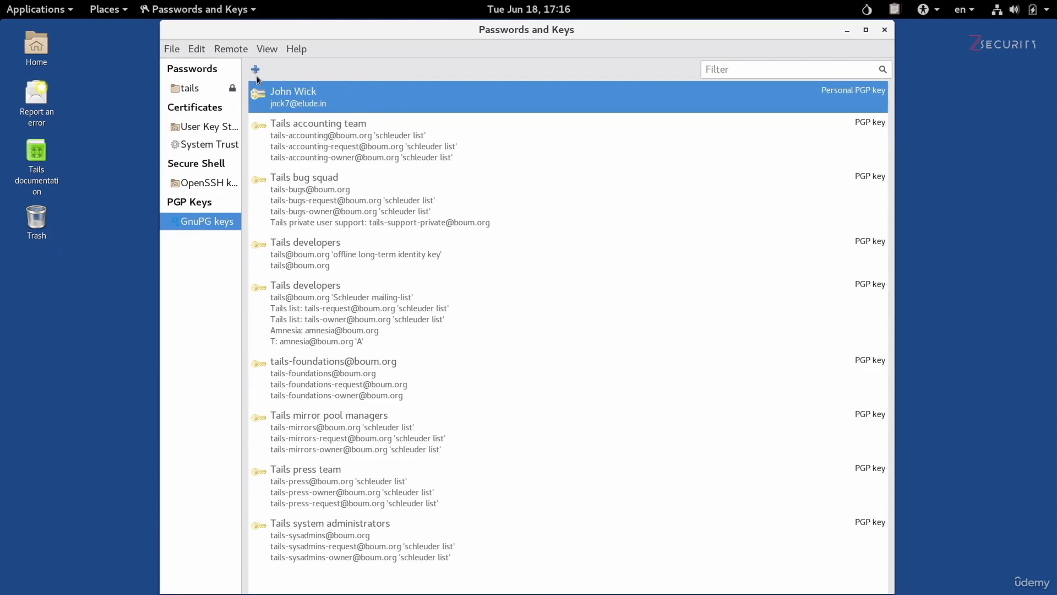
# Open the Tor Browser folder from Home and select the exported .asc key file.
pyautogui.click(37, 48)
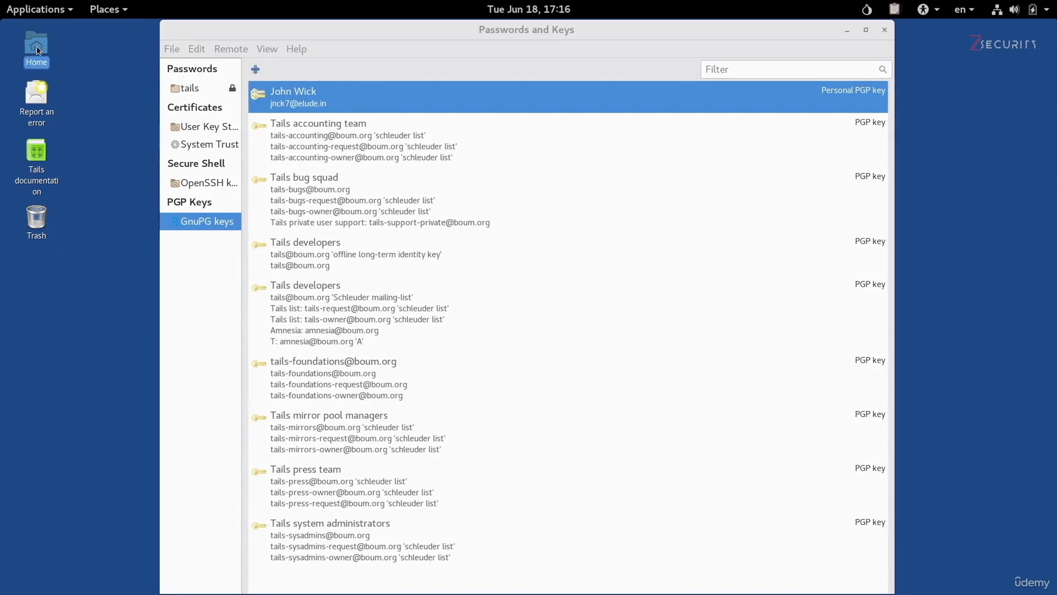
pyautogui.doubleClick(36, 47)
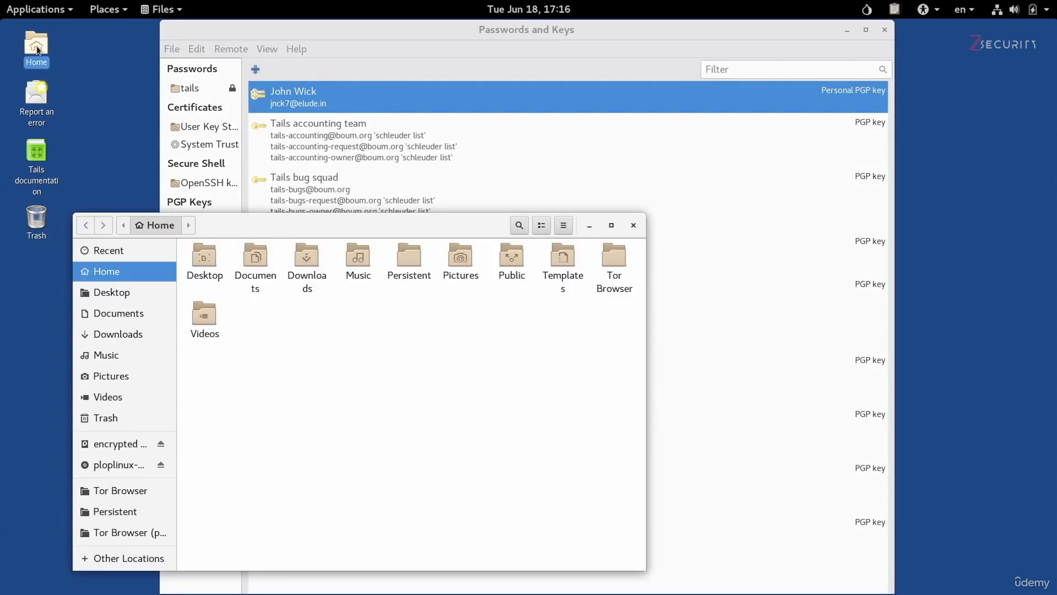
pyautogui.click(140, 496)
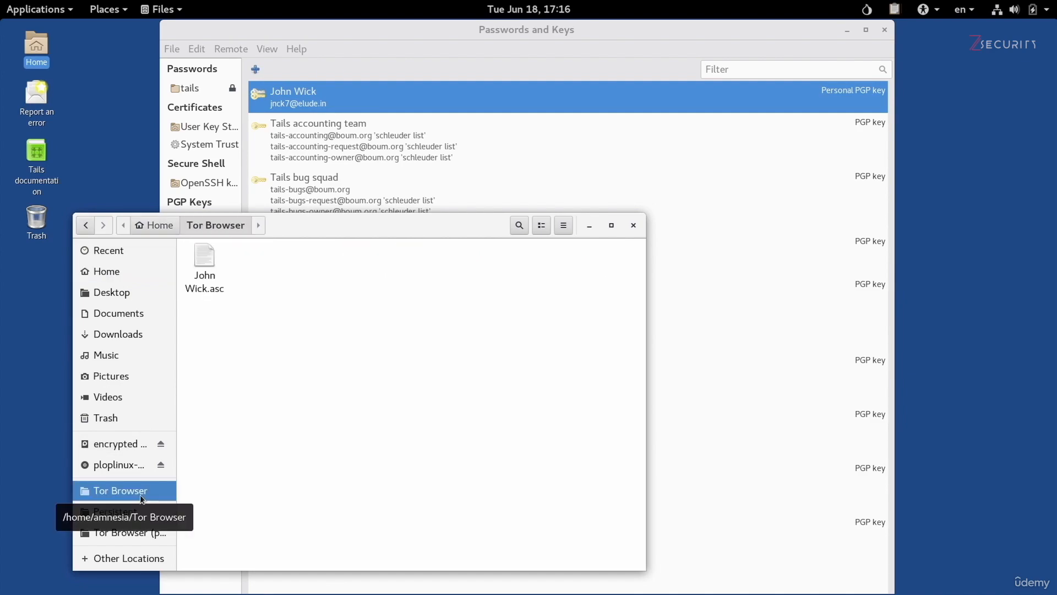
pyautogui.click(212, 287)
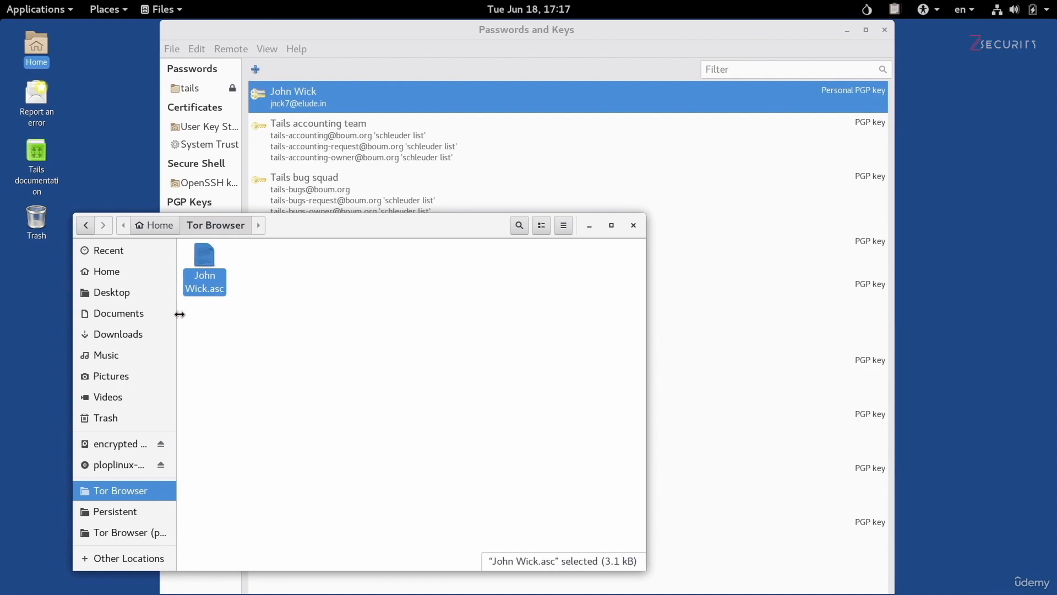
# Open the .asc key file with Text Editor, chosen from all applications.
pyautogui.rightClick(198, 281)
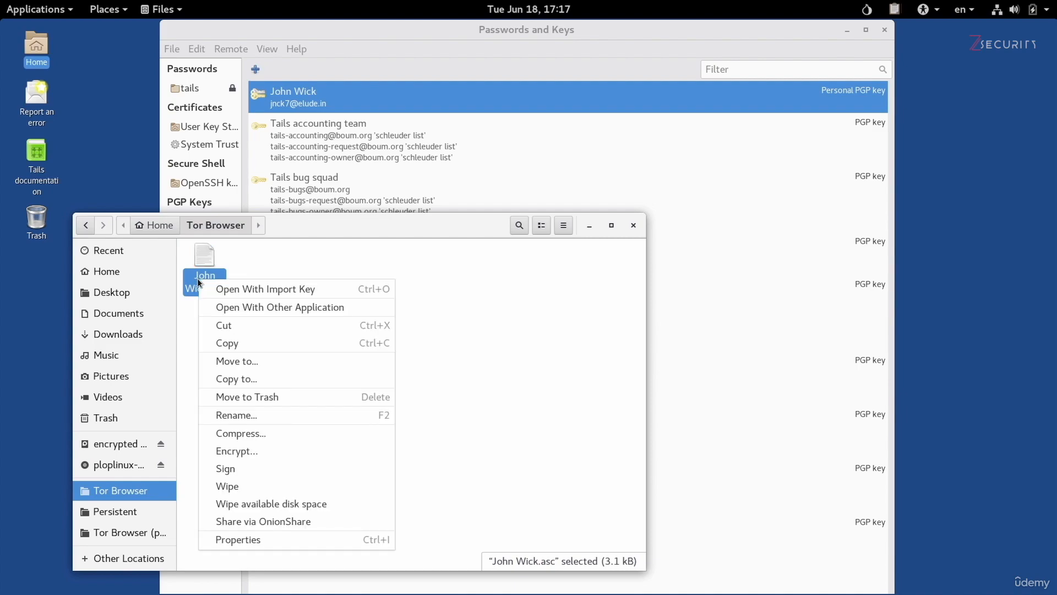
pyautogui.click(248, 312)
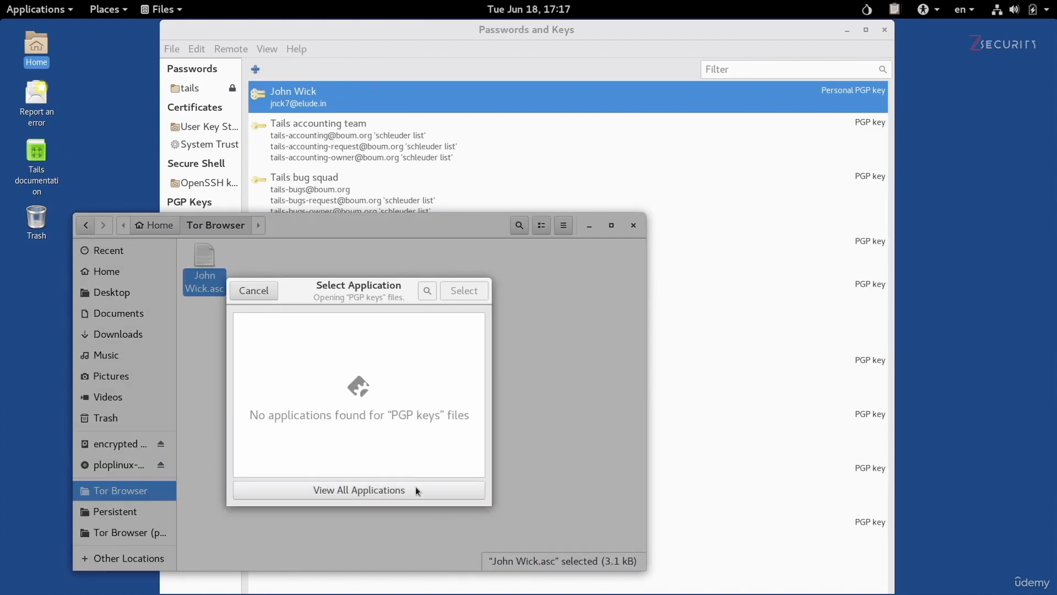
pyautogui.click(415, 490)
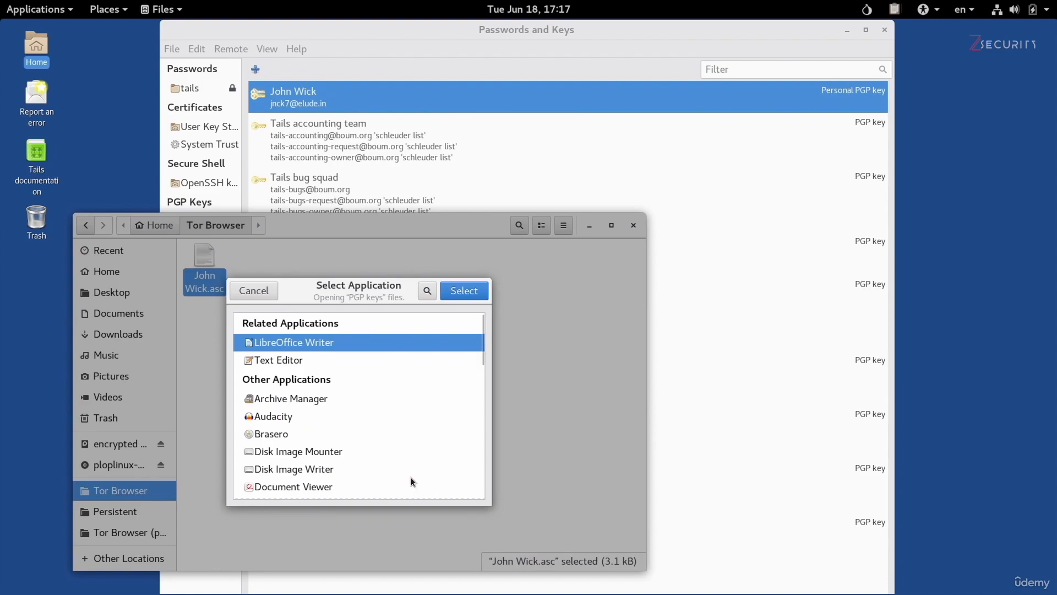
pyautogui.click(291, 363)
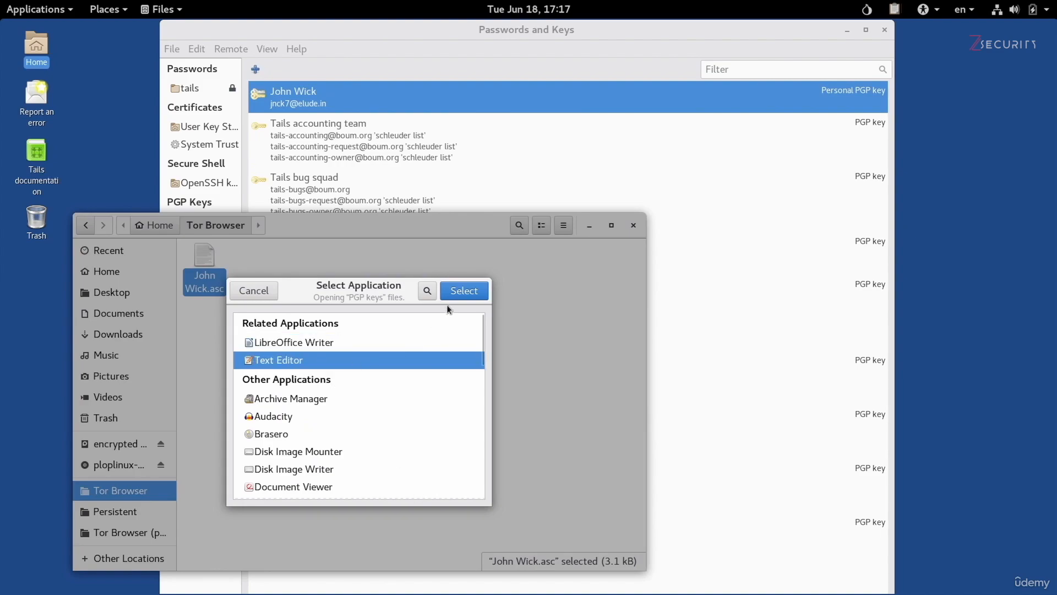
pyautogui.click(455, 289)
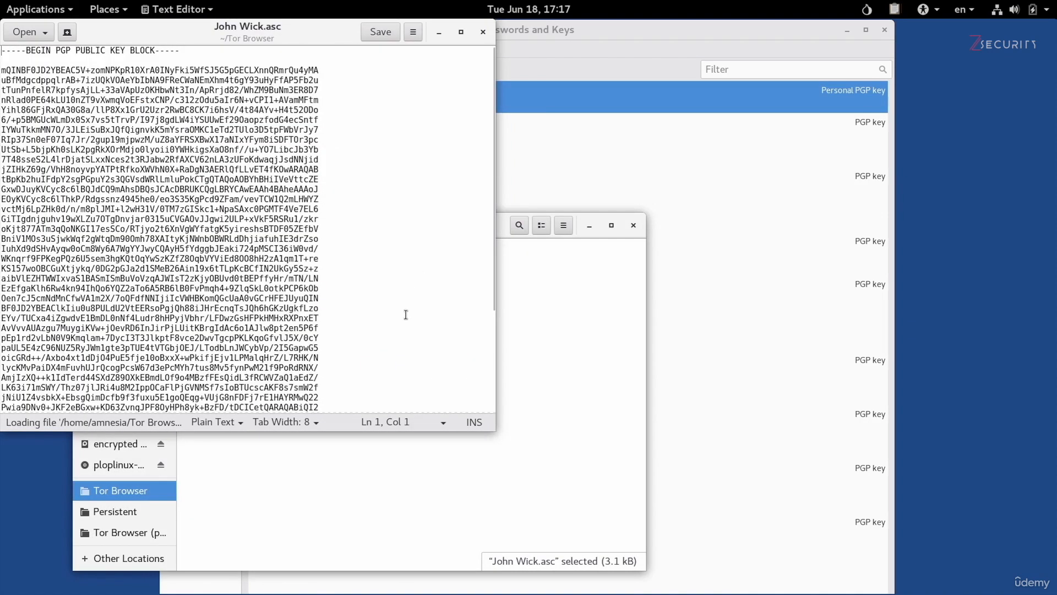
# Select and copy the entire PGP public key block, then bring the other window back forward.
pyautogui.scroll(-5, 406, 312)
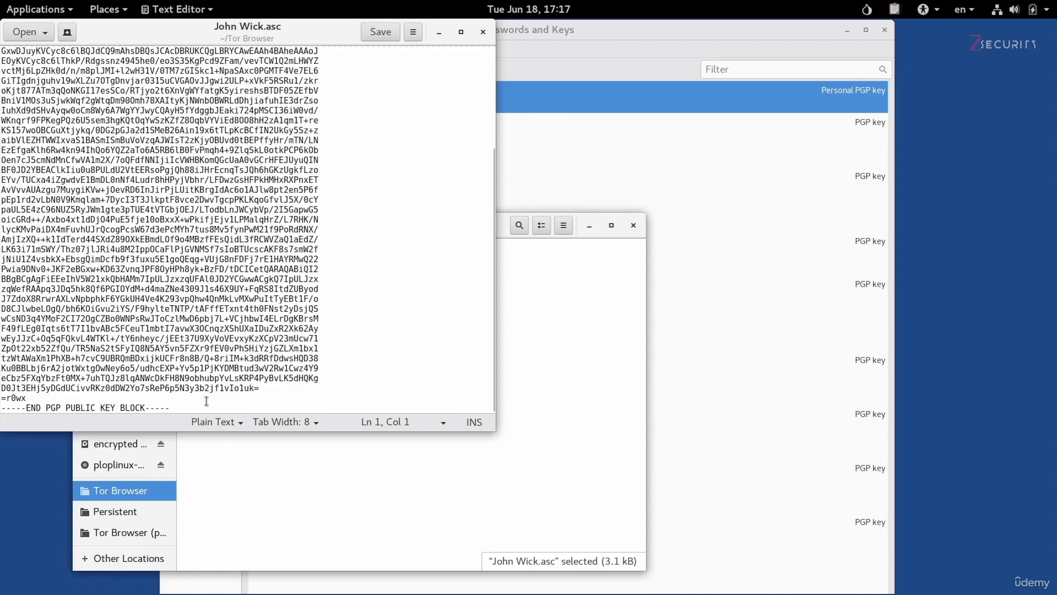
pyautogui.moveTo(198, 406); pyautogui.dragTo(2, 36)
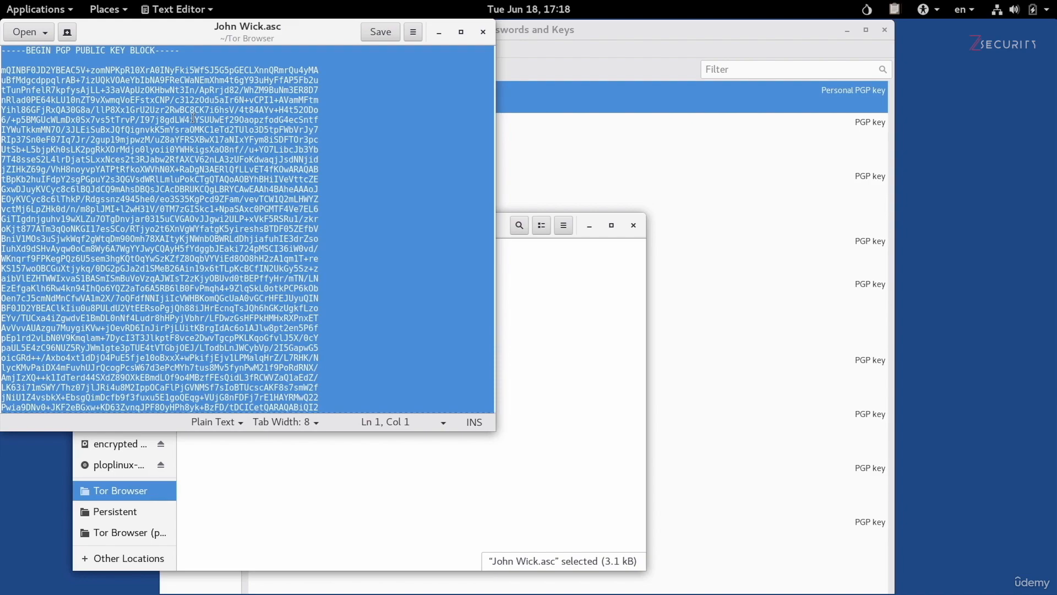
pyautogui.rightClick(191, 266)
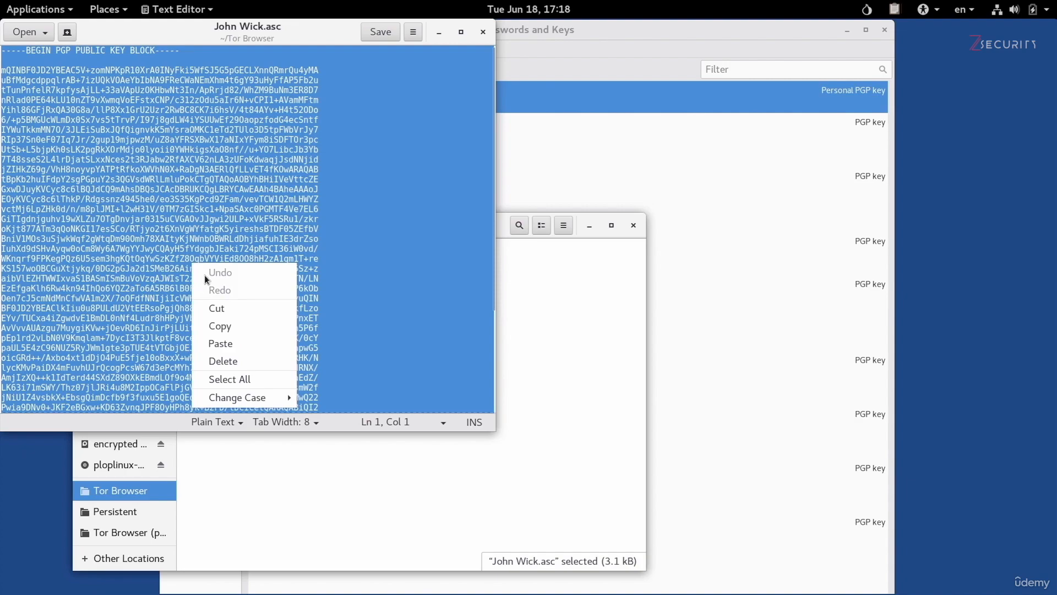
pyautogui.click(220, 326)
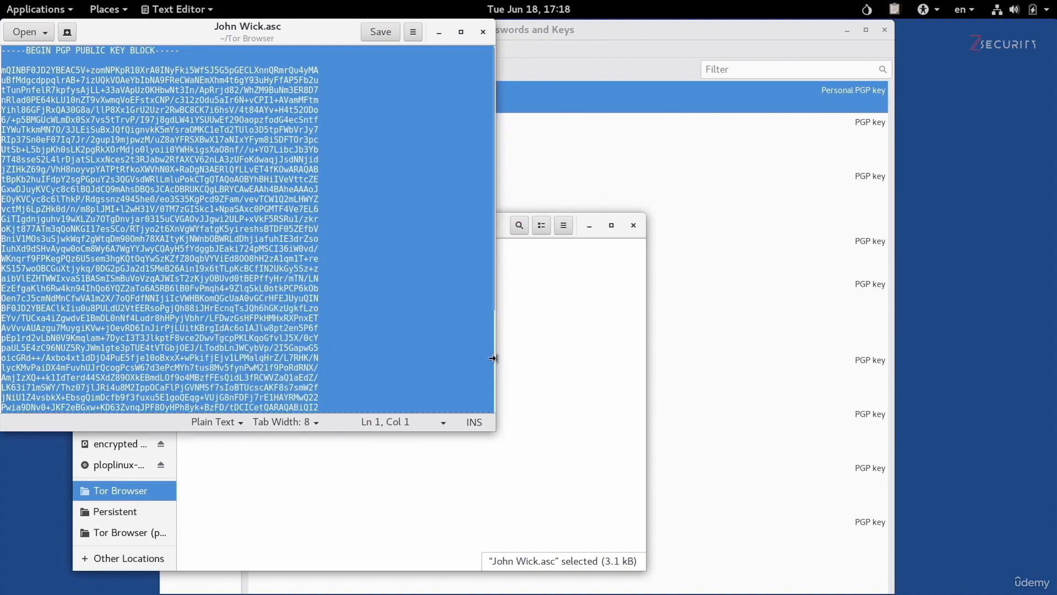
pyautogui.click(549, 332)
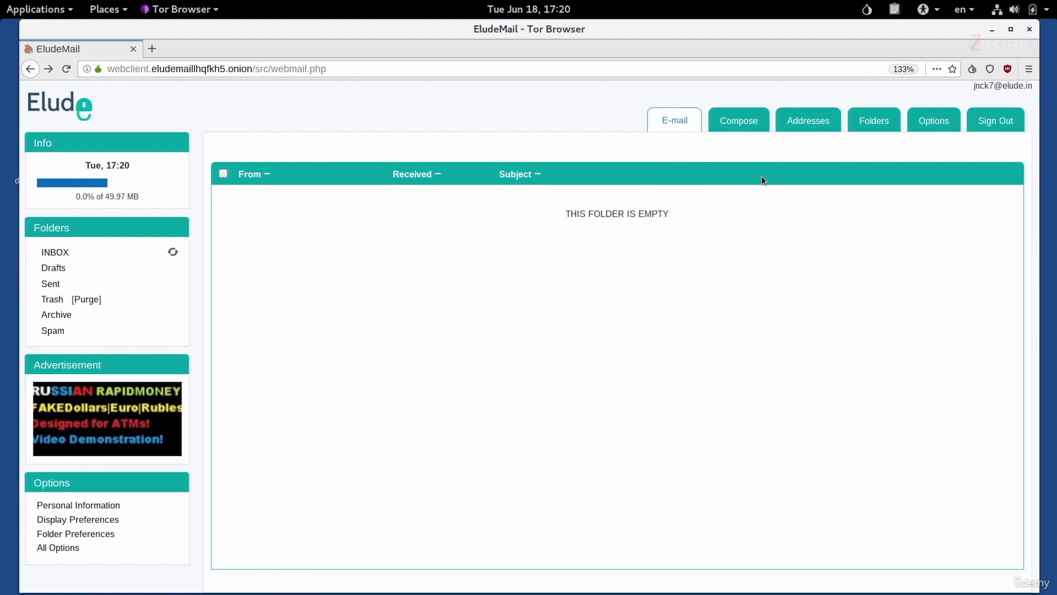
# Compose a new email to the recipient's address with subject 'My pgp key'.
pyautogui.click(734, 127)
pyautogui.click(501, 189)
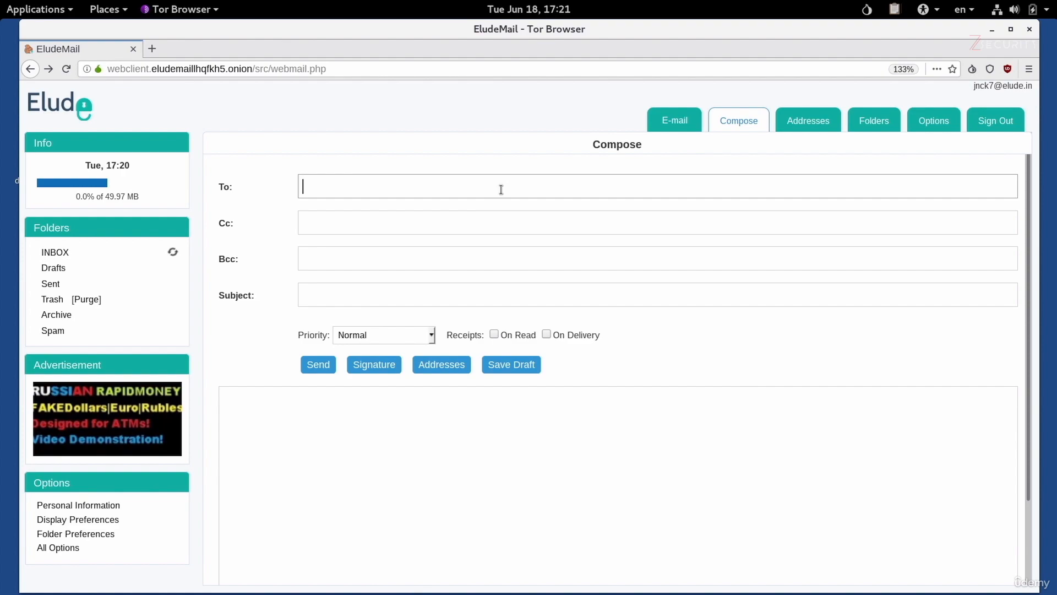
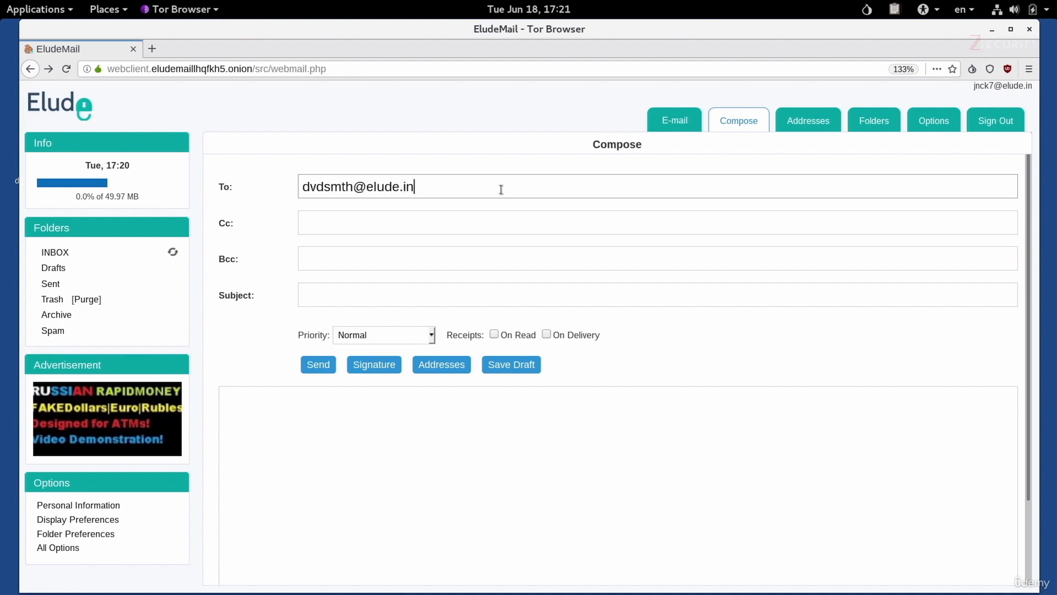
pyautogui.press('Tab')
pyautogui.press('Tab')
pyautogui.press('Tab')
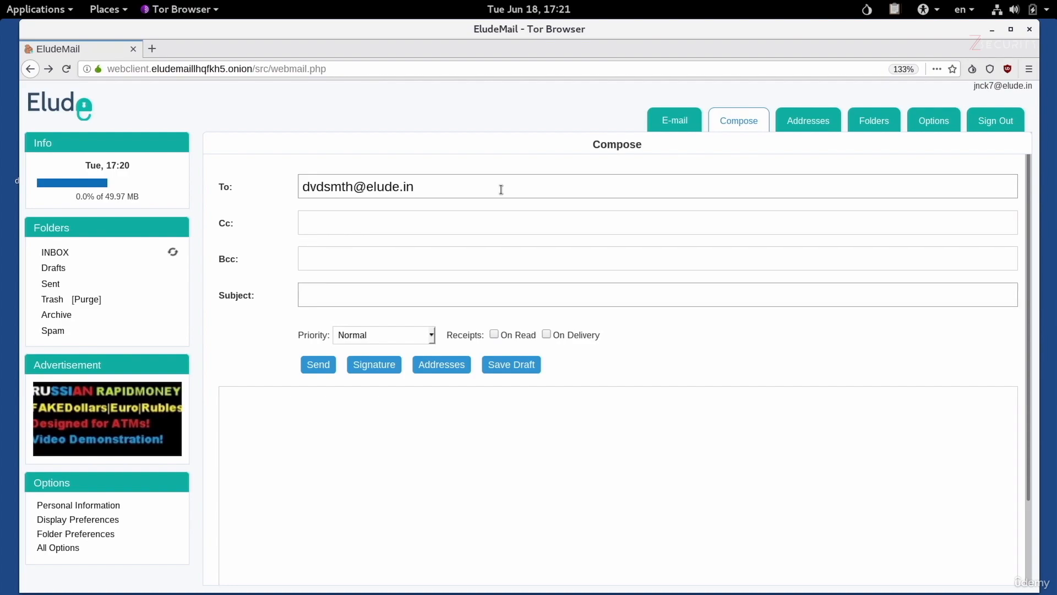
pyautogui.write('My pgp key')
pyautogui.press('Tab')
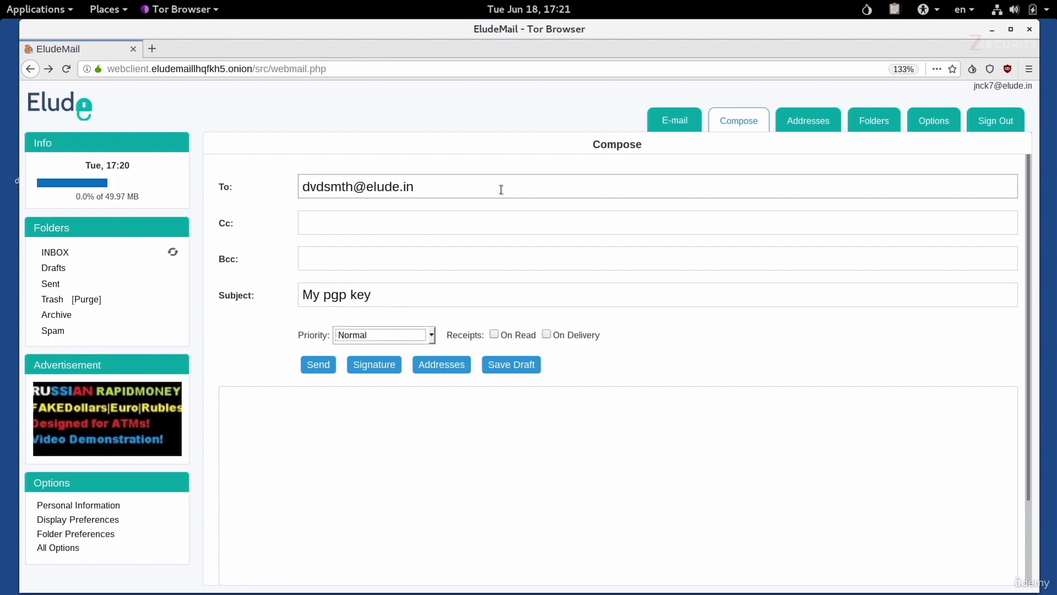
pyautogui.click(458, 436)
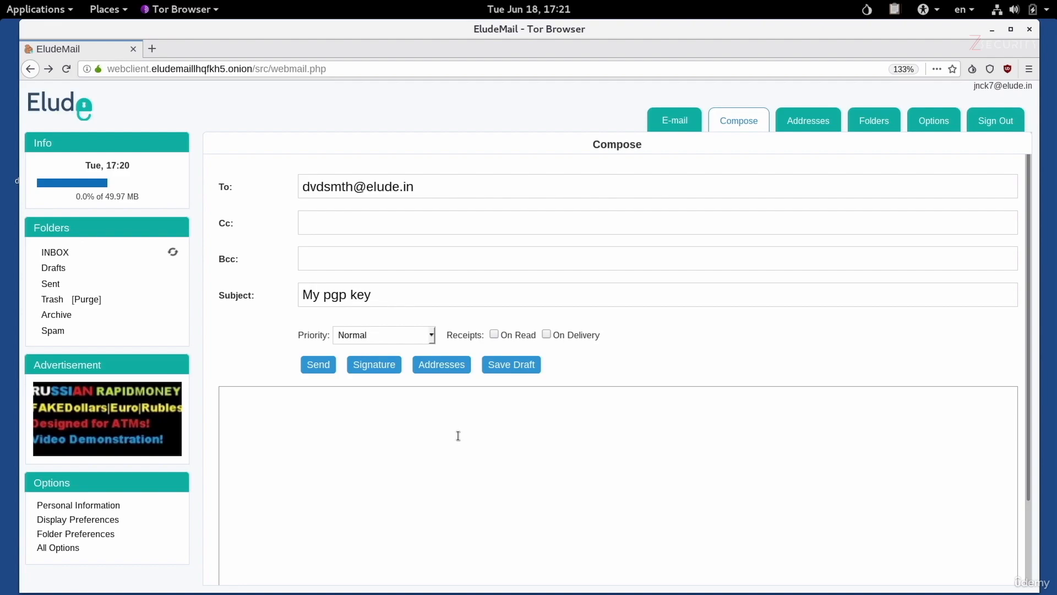
# Write 'Please find my pgp key below' in the body and paste the public key beneath it.
pyautogui.write('Please find my pgp key below')
pyautogui.press('Return')
pyautogui.hotkey('ctrl', 'v')
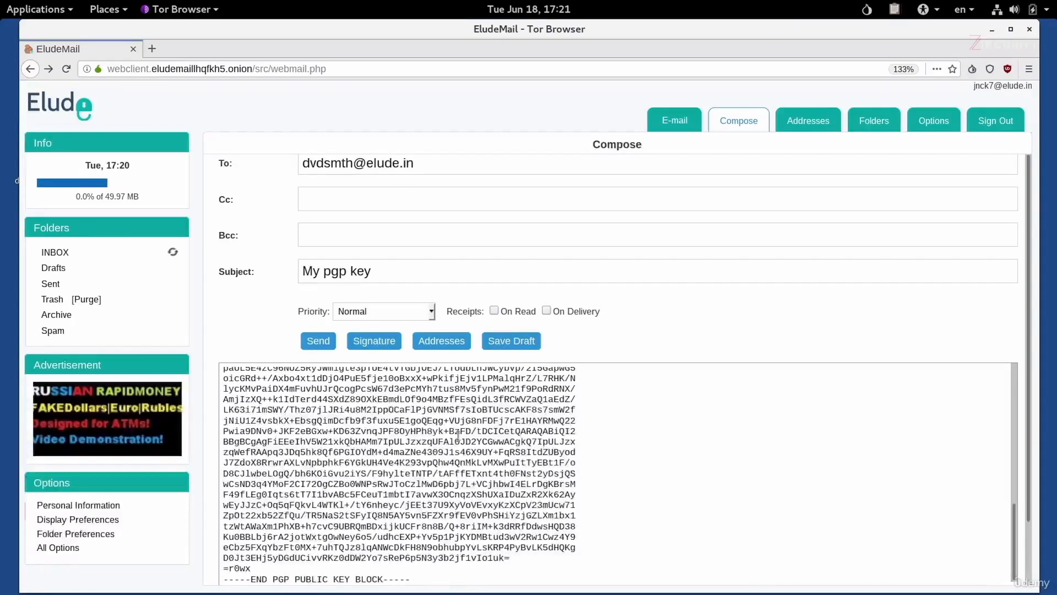
pyautogui.scroll(1, 447, 490)
pyautogui.scroll(6, 447, 490)
pyautogui.scroll(2, 447, 489)
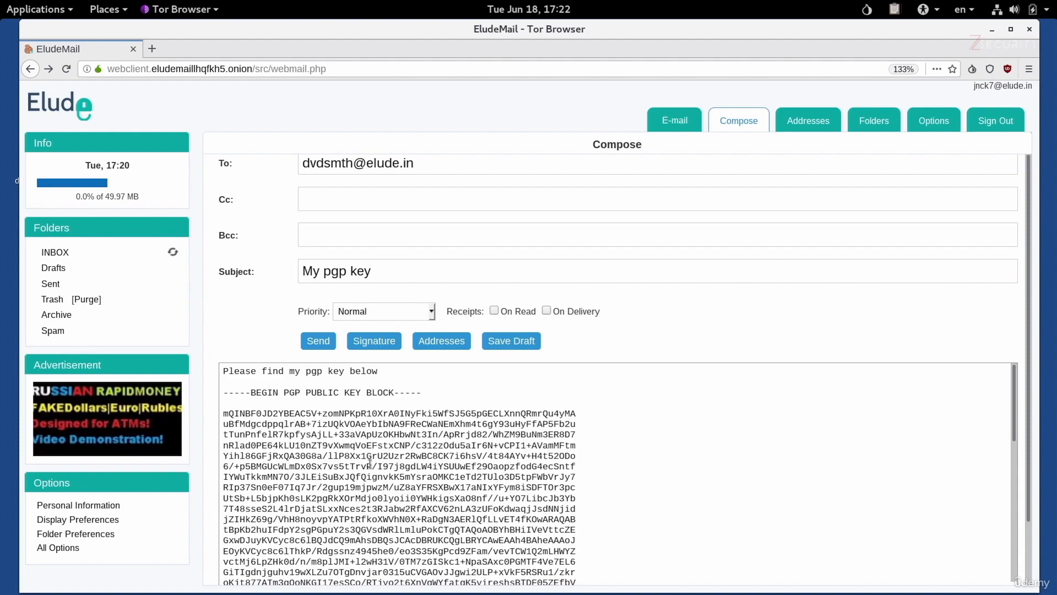
pyautogui.scroll(-1, 207, 514)
pyautogui.scroll(-2, 206, 511)
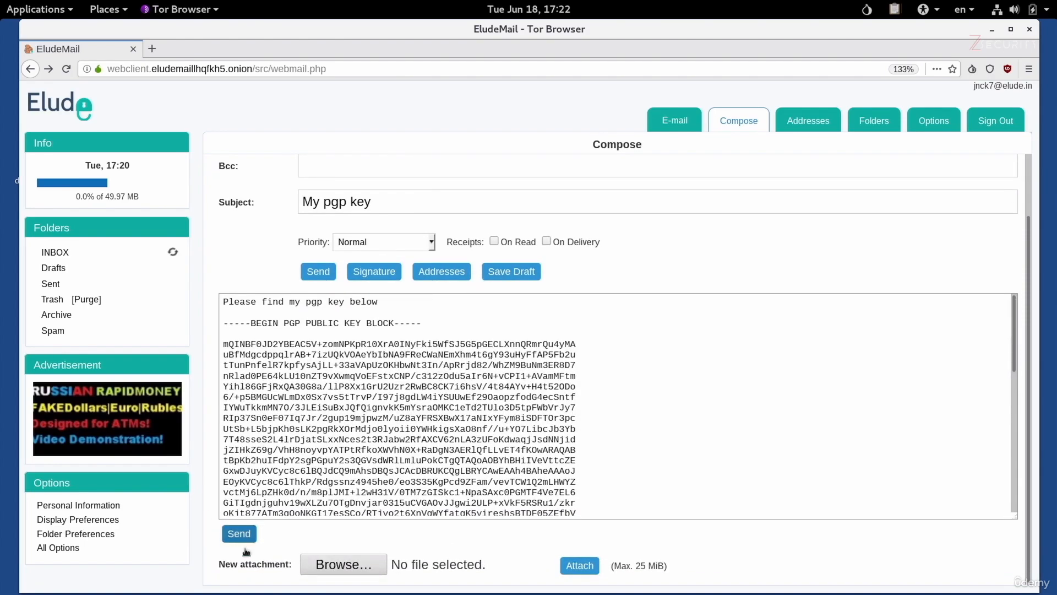
# Attach John Wick.asc to the message.
pyautogui.click(326, 573)
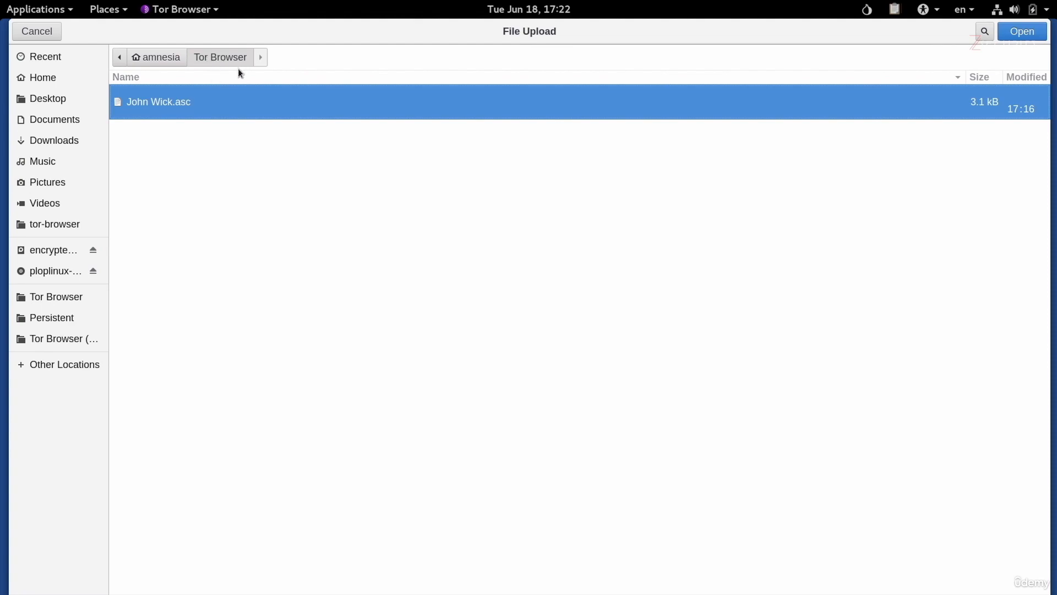
pyautogui.doubleClick(225, 101)
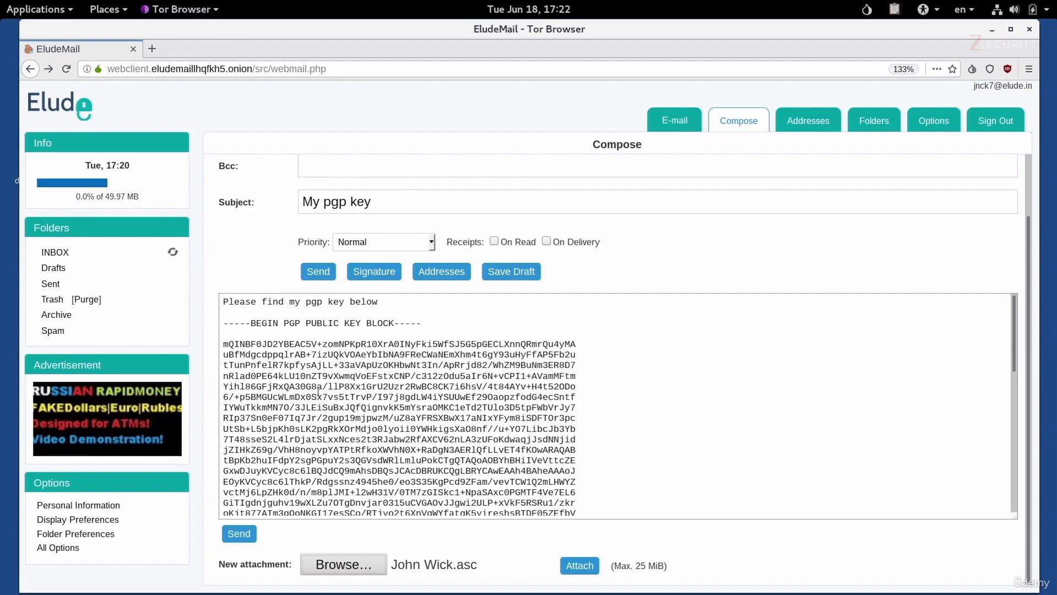
# Add the signature and send the My pgp key email with its attachment.
pyautogui.click(389, 278)
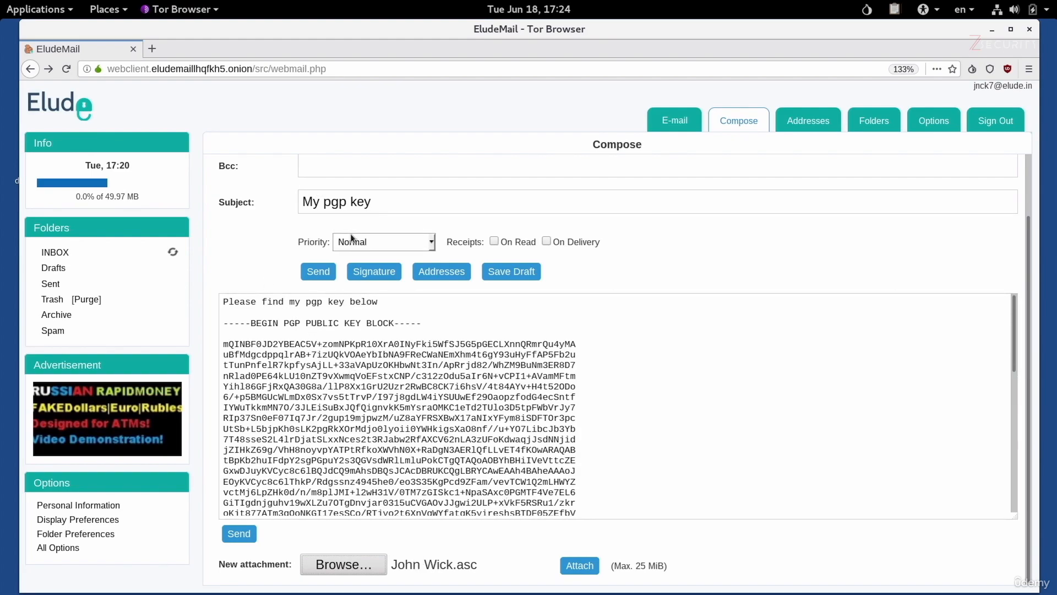
pyautogui.scroll(3, 351, 234)
pyautogui.scroll(-10, 340, 395)
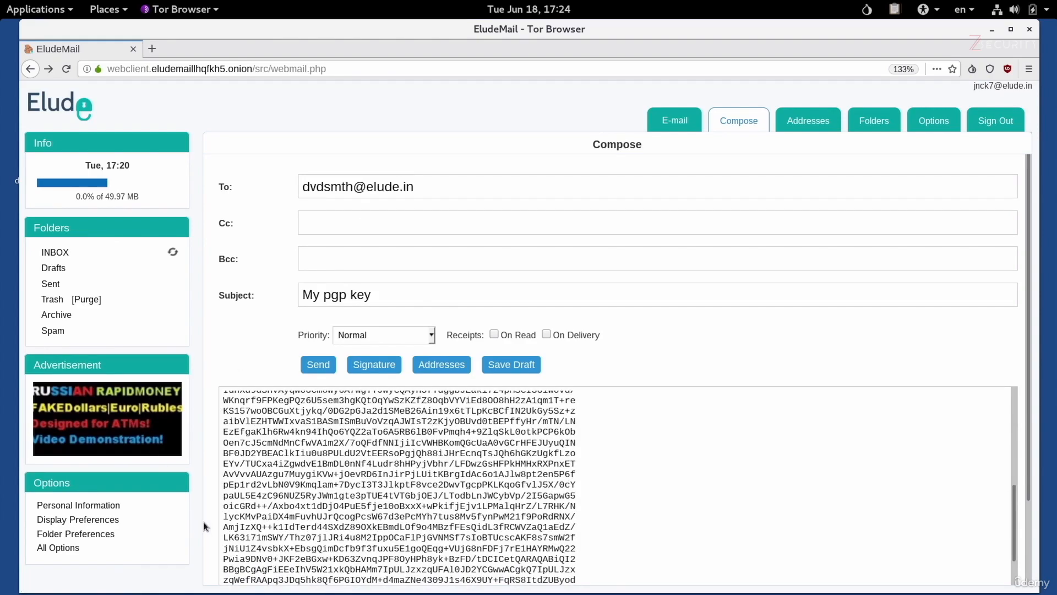
pyautogui.scroll(-3, 203, 521)
pyautogui.click(232, 533)
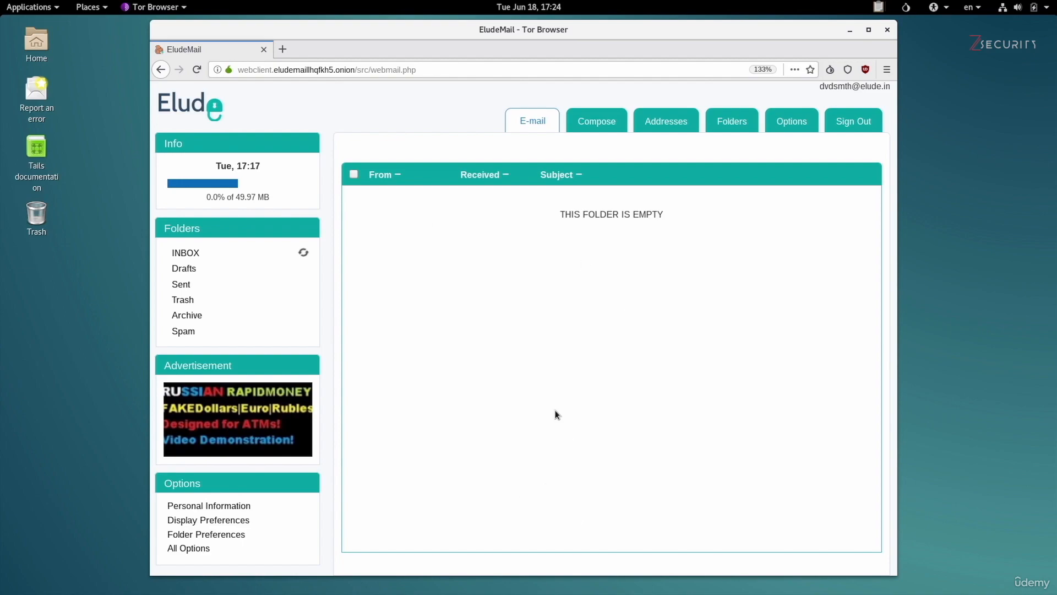
# Refresh the inbox and open the My pgp key email, scrolling to its John Wick.asc attachment.
pyautogui.click(303, 254)
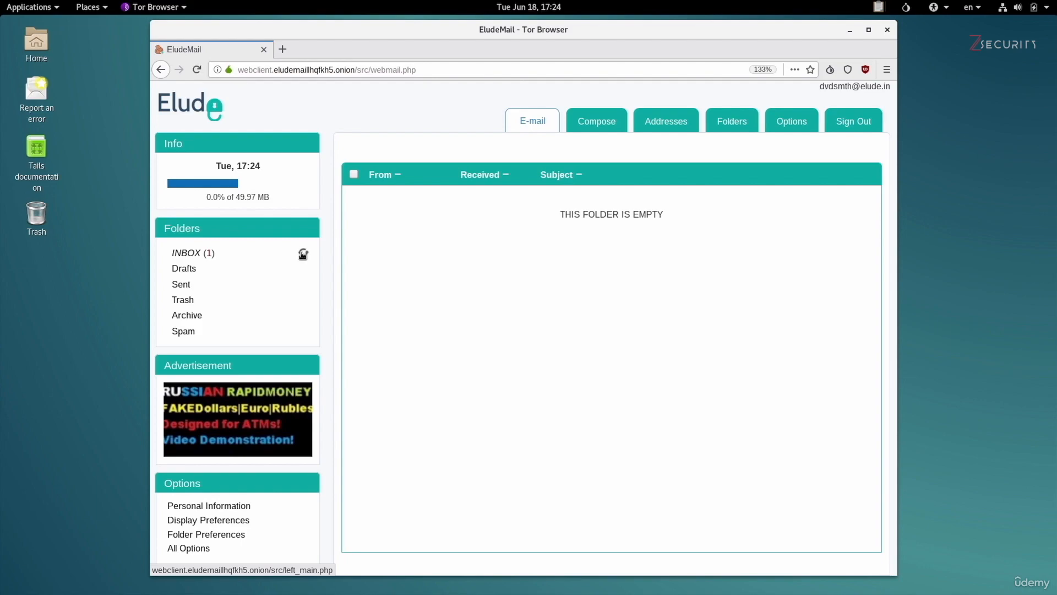
pyautogui.click(185, 254)
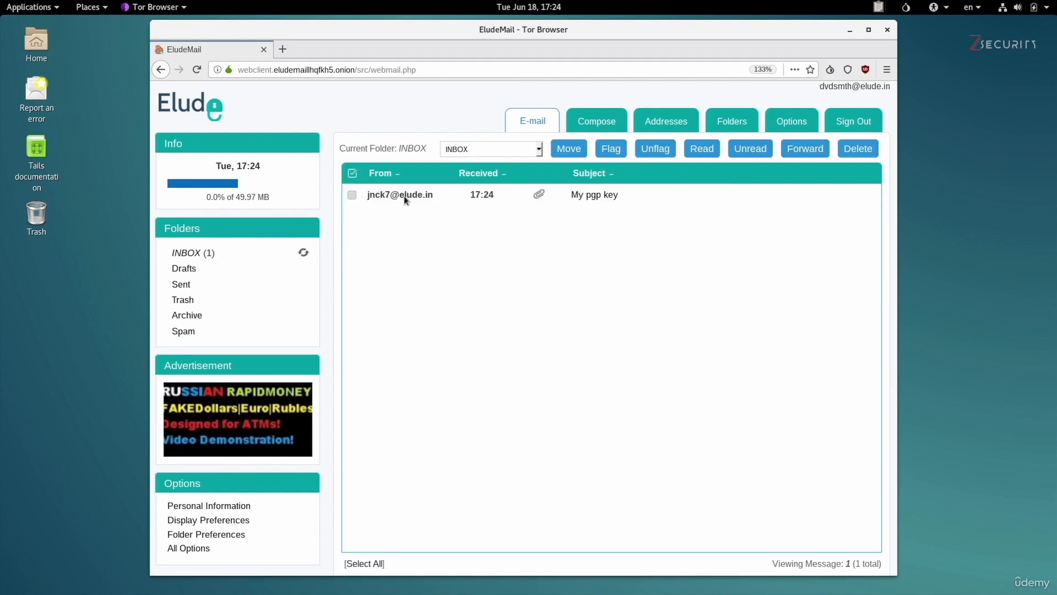
pyautogui.click(576, 195)
pyautogui.scroll(-5, 615, 404)
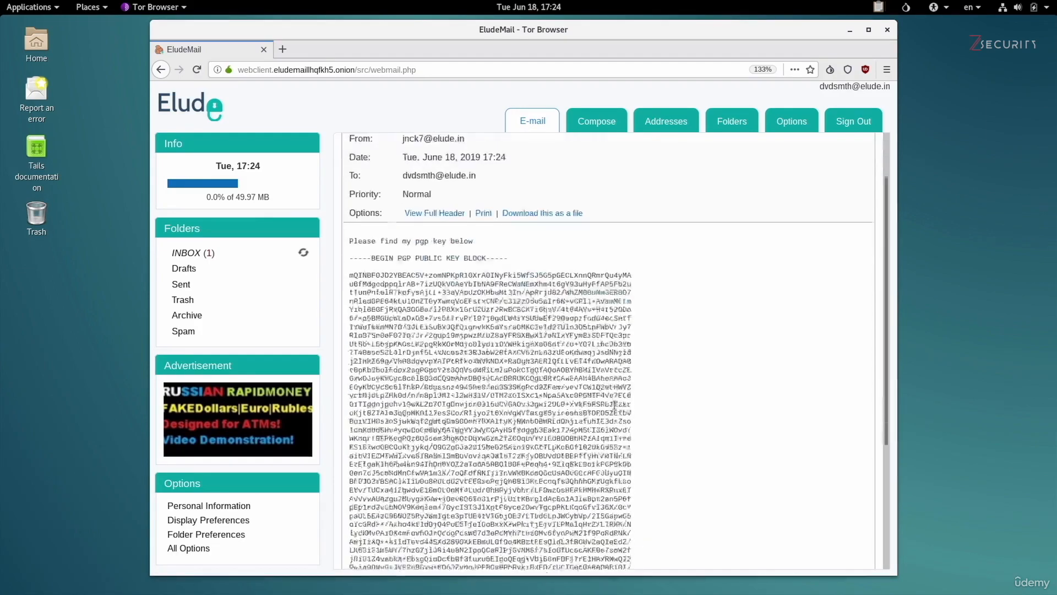
pyautogui.scroll(-1, 632, 455)
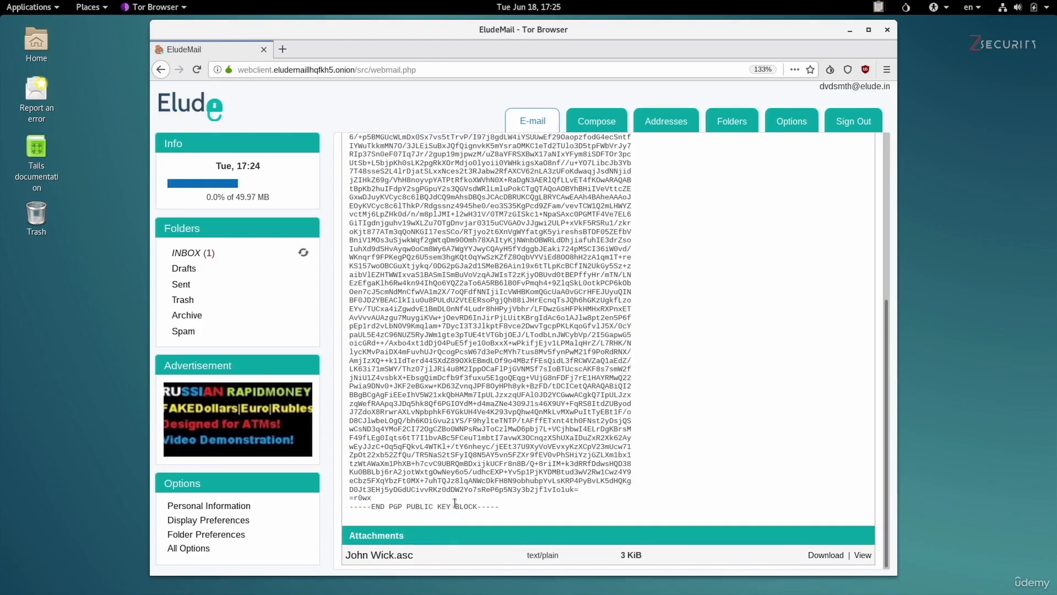
pyautogui.scroll(6, 550, 386)
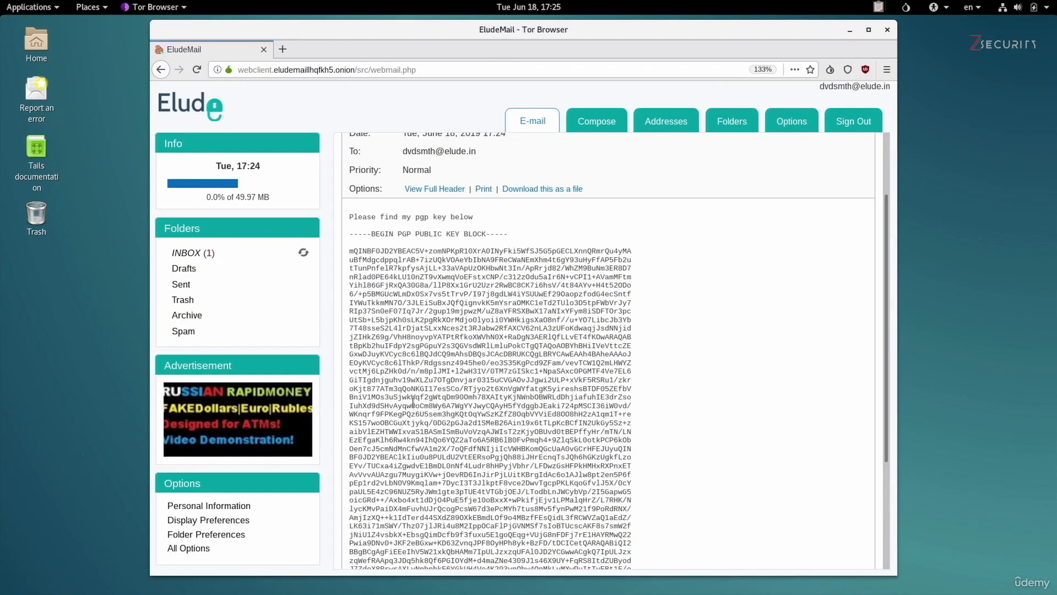
pyautogui.scroll(-10, 413, 406)
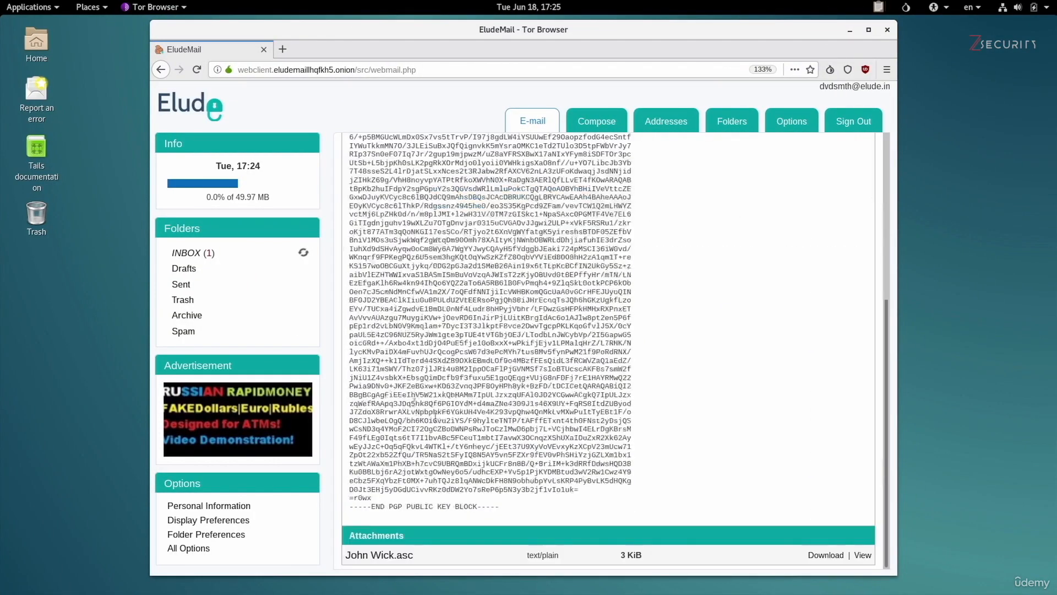
# Download the John Wick.asc attachment and save it in the Tor Browser folder.
pyautogui.click(824, 555)
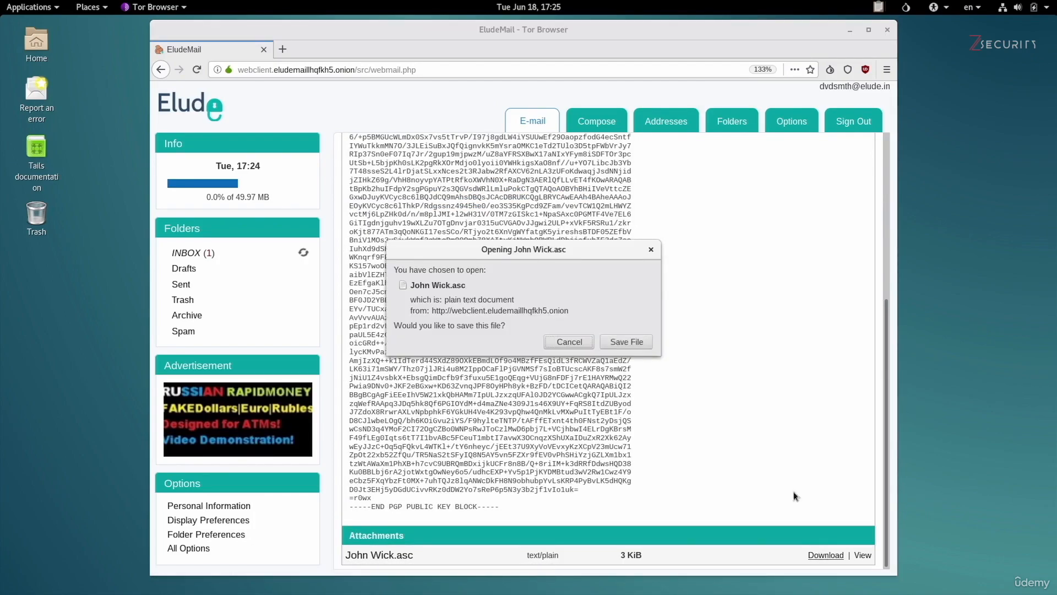
pyautogui.click(628, 342)
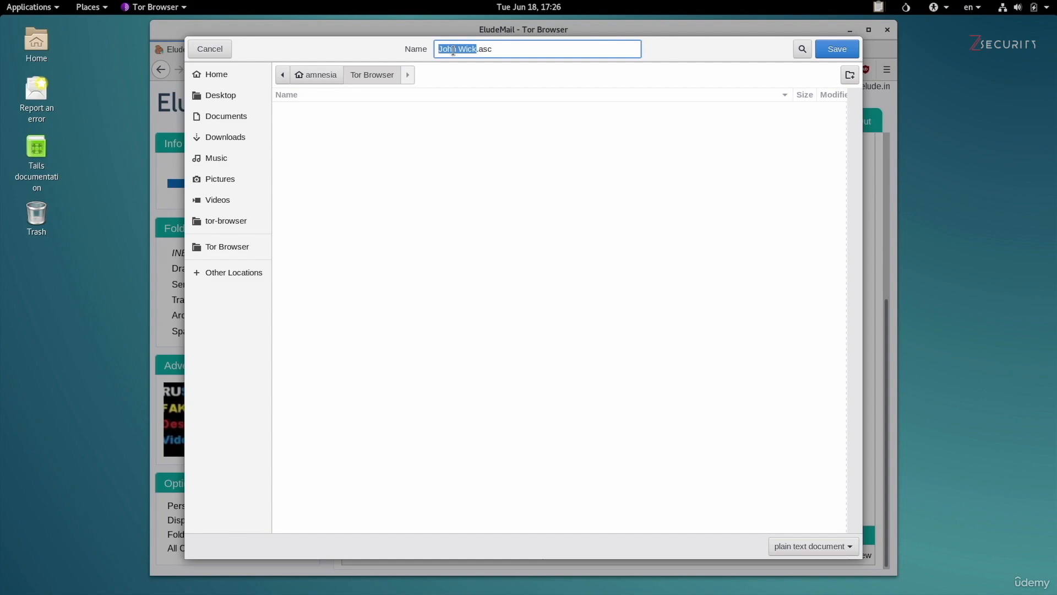
pyautogui.click(828, 51)
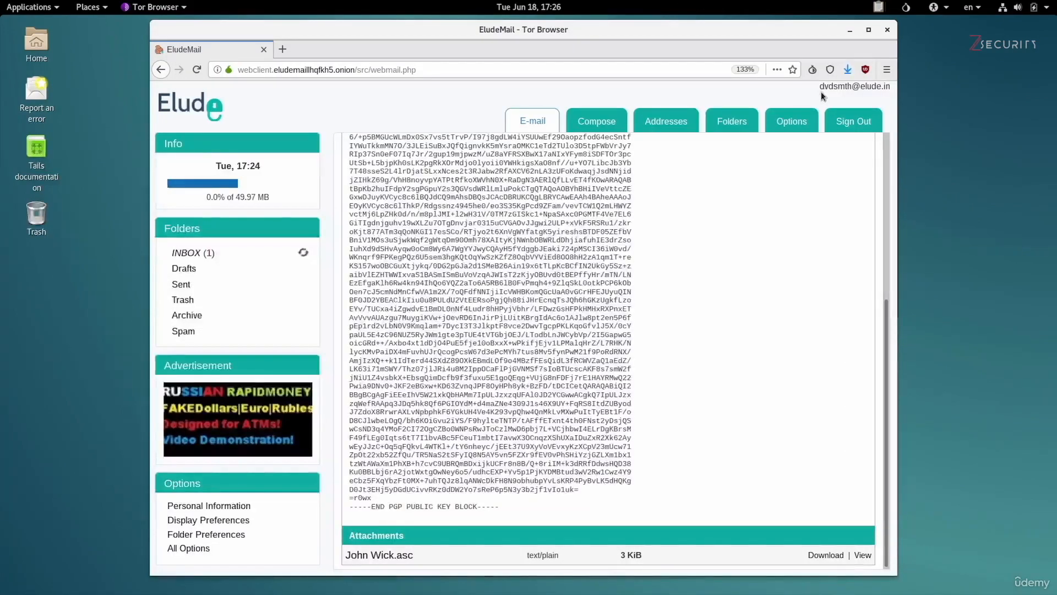
# Move John Wick.asc in the Tor Browser folder to the trash and return to the email.
pyautogui.doubleClick(34, 47)
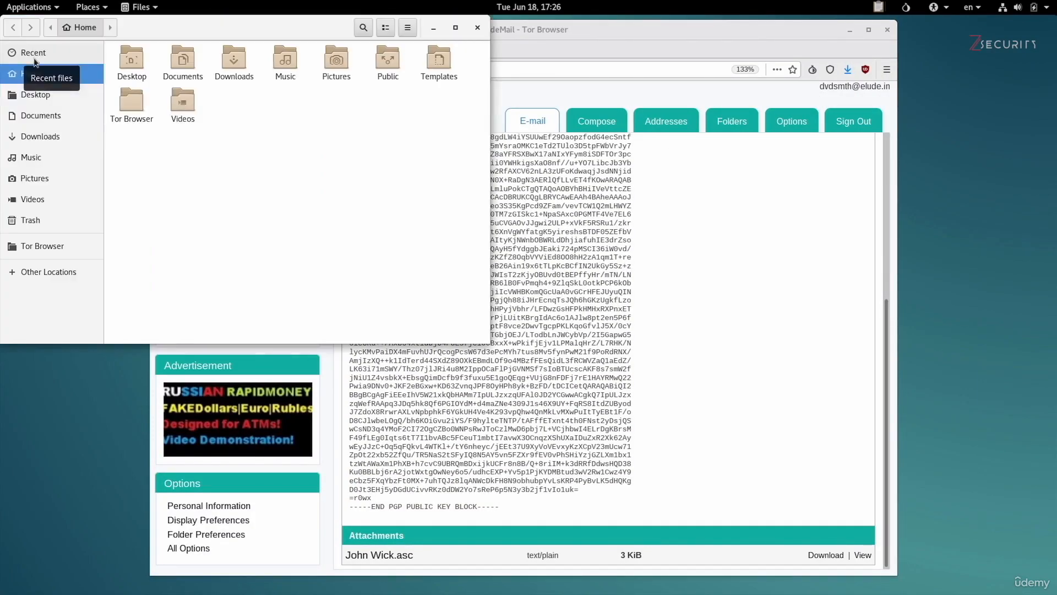
pyautogui.click(51, 251)
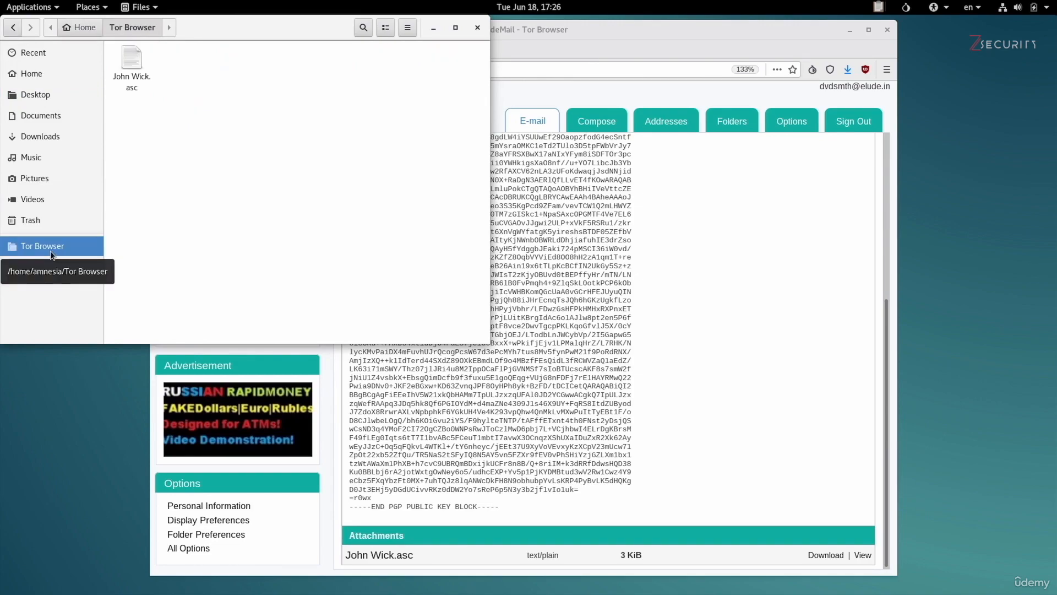
pyautogui.click(127, 59)
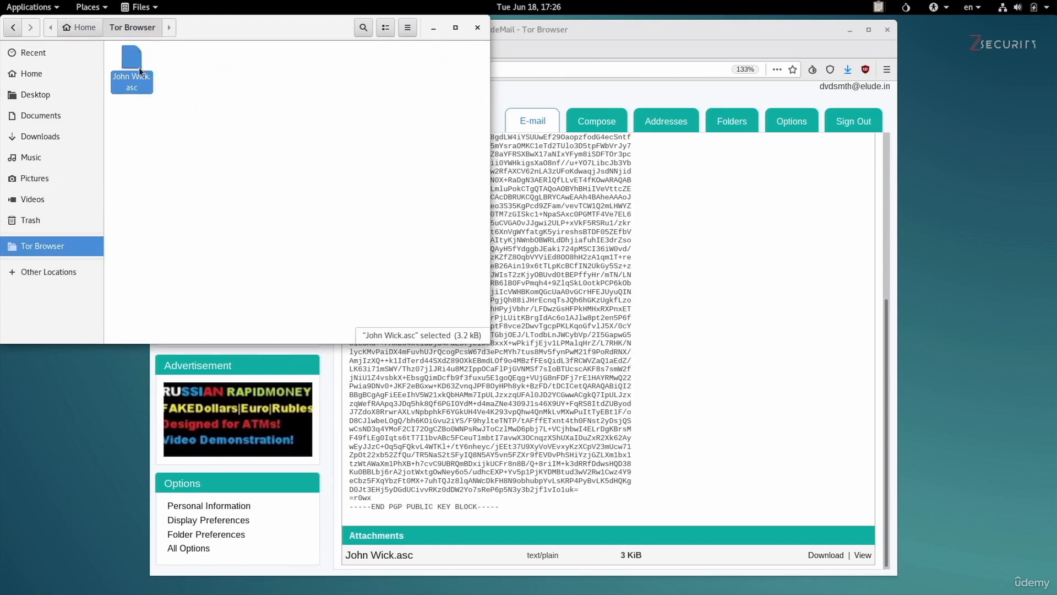
pyautogui.rightClick(140, 71)
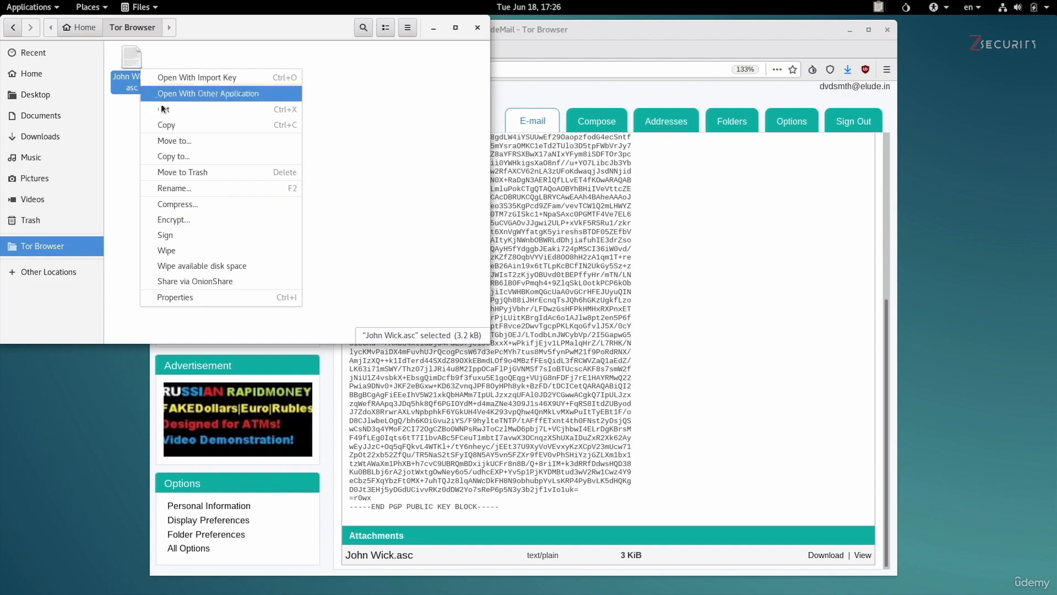
pyautogui.click(180, 171)
pyautogui.click(647, 271)
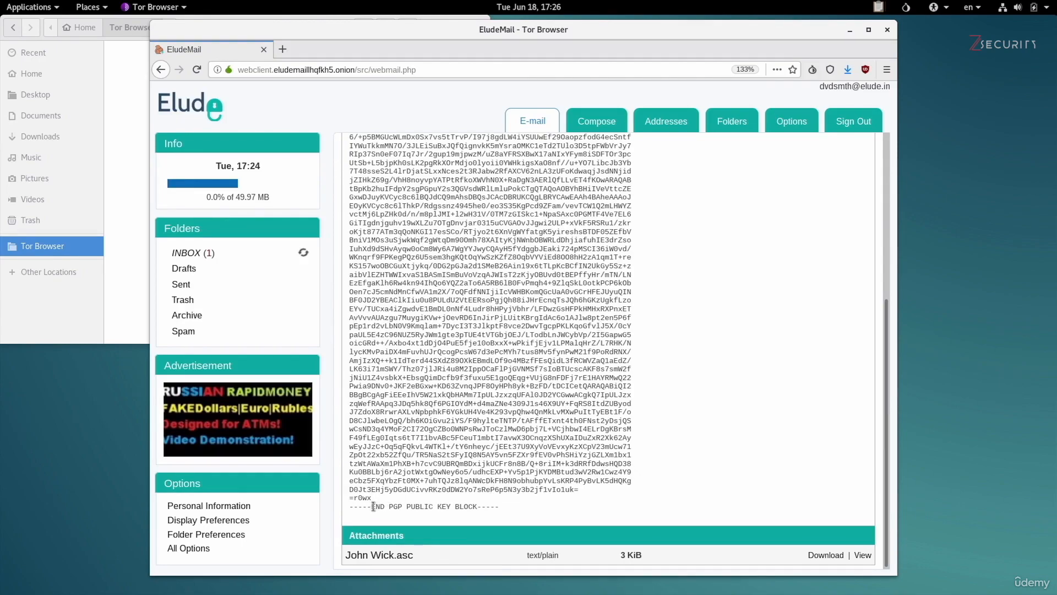
# Select the email's PGP public key block from BEGIN to END line and copy it.
pyautogui.scroll(5, 374, 506)
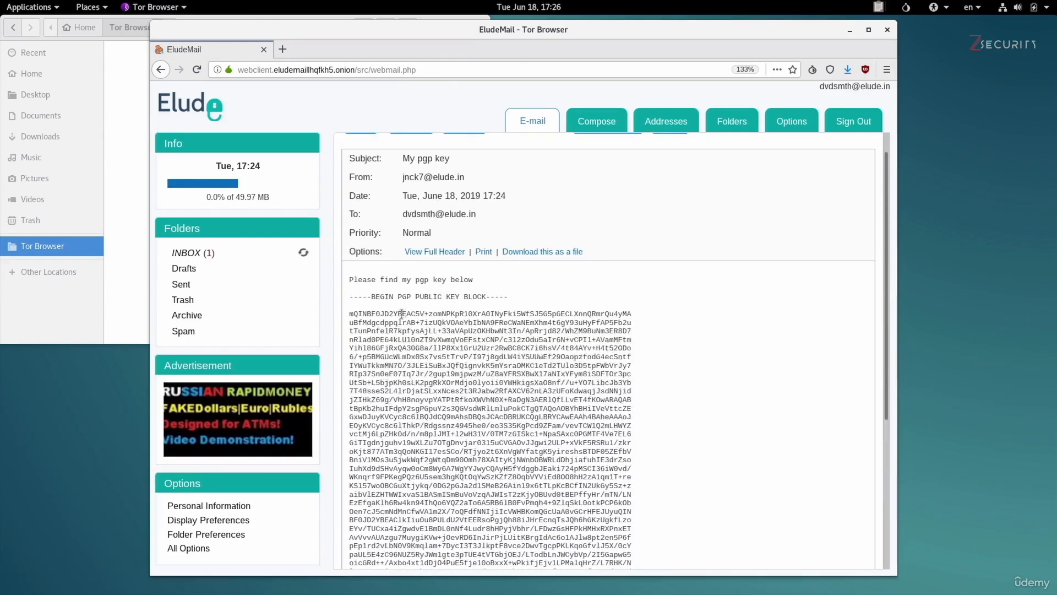
pyautogui.moveTo(349, 296); pyautogui.dragTo(518, 510)
pyautogui.scroll(-2, 581, 505)
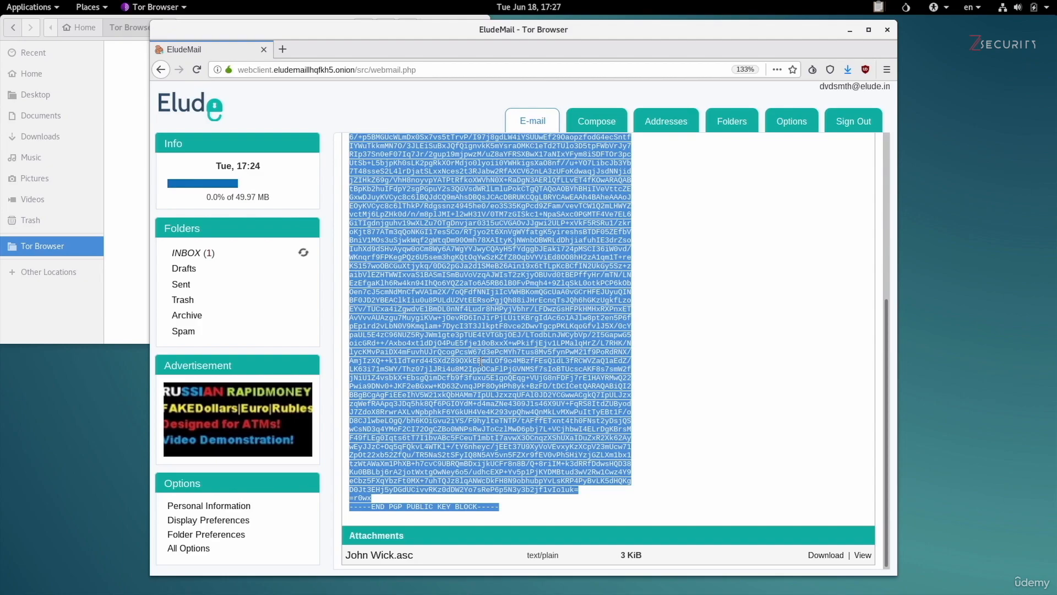
pyautogui.scroll(4, 481, 362)
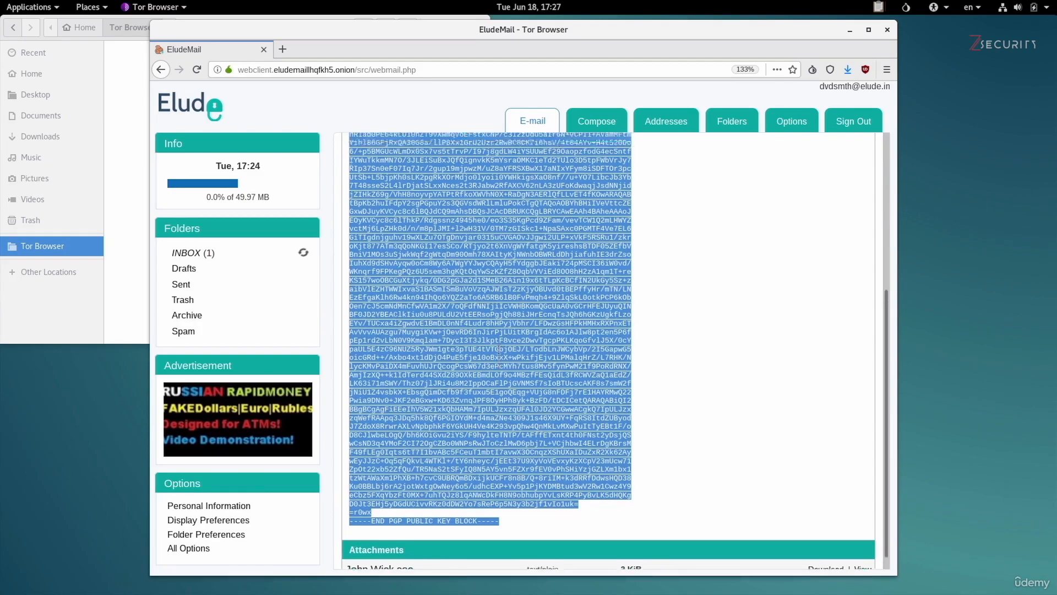
pyautogui.scroll(2, 471, 354)
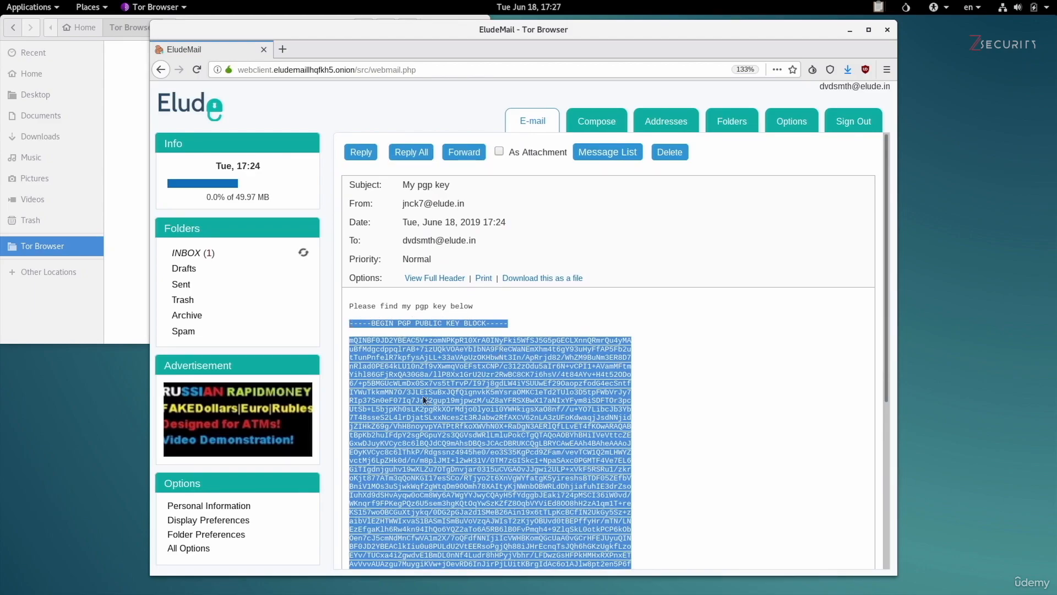
pyautogui.scroll(-5, 422, 395)
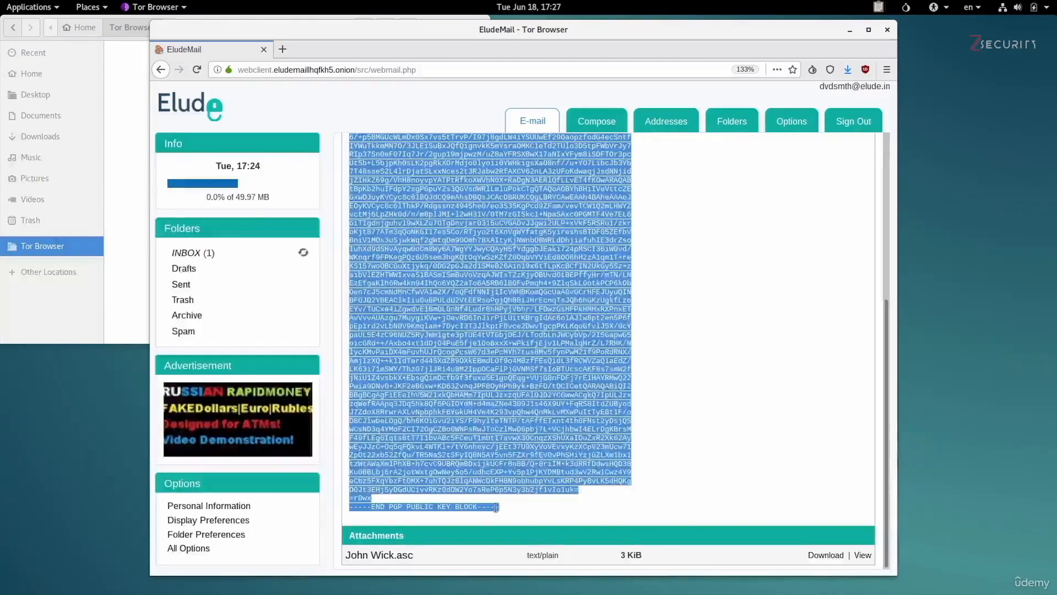
pyautogui.rightClick(512, 386)
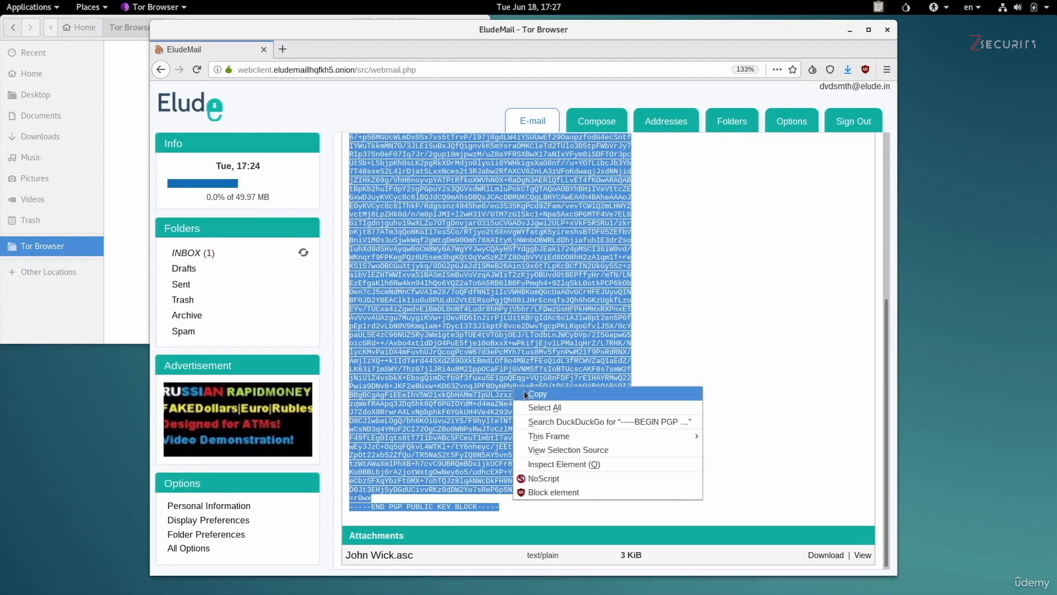
pyautogui.click(526, 394)
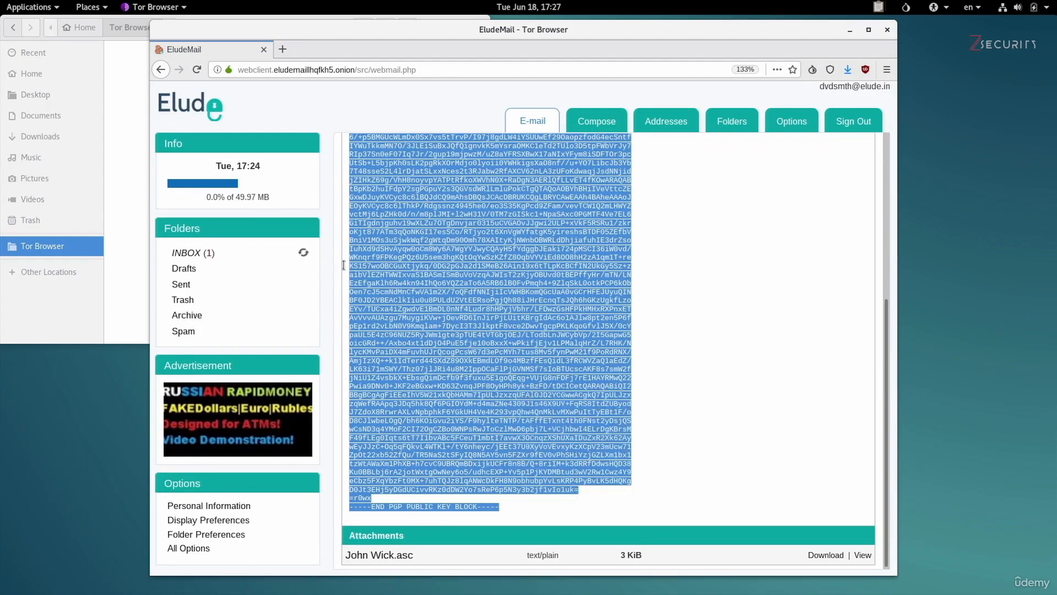
# Paste the copied PGP key block into a new Text Editor document.
pyautogui.click(41, 9)
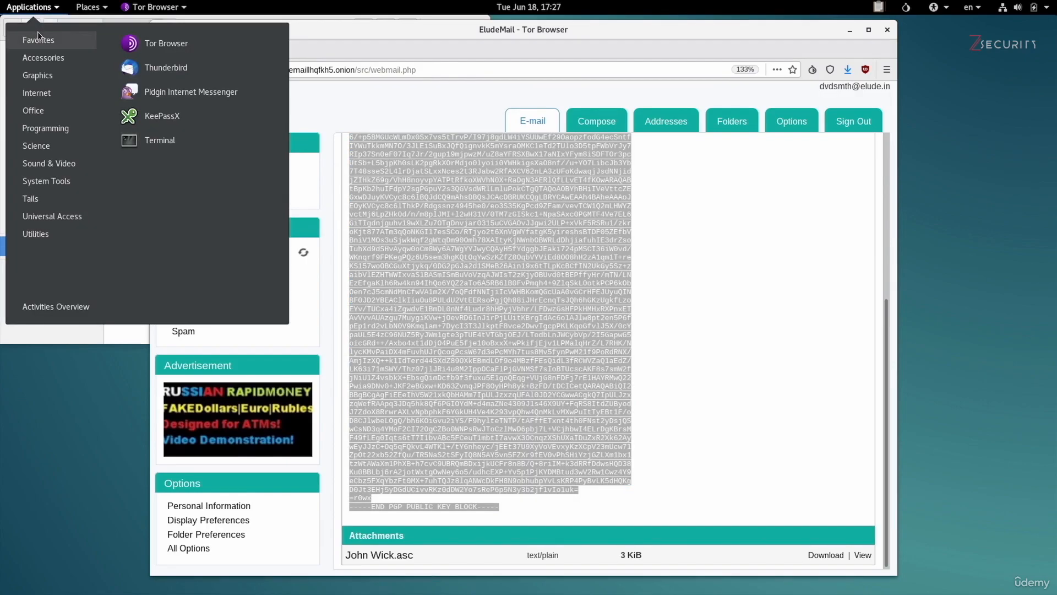
pyautogui.moveTo(47, 64)
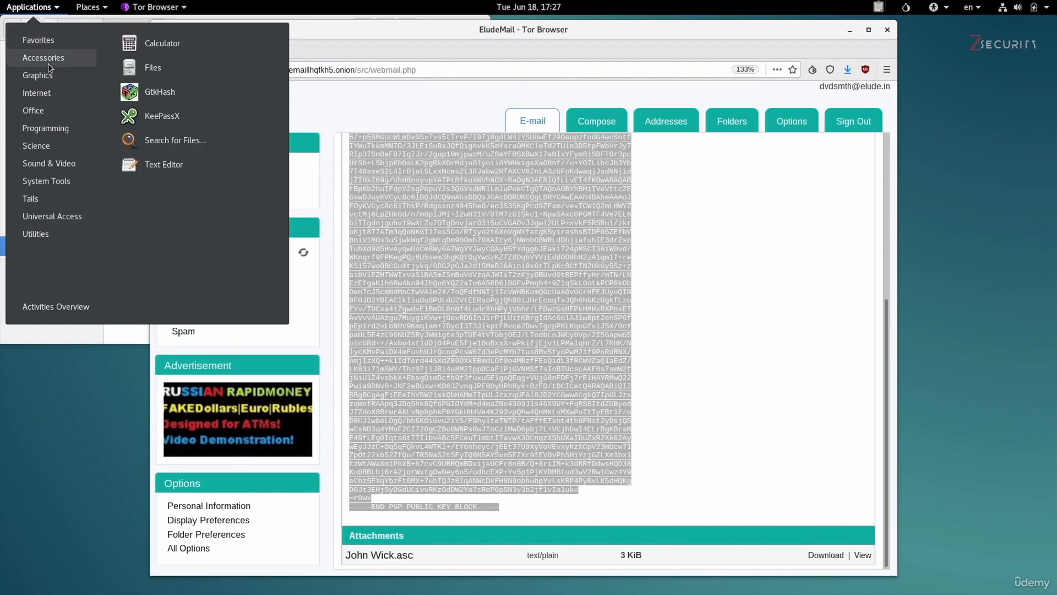
pyautogui.click(193, 166)
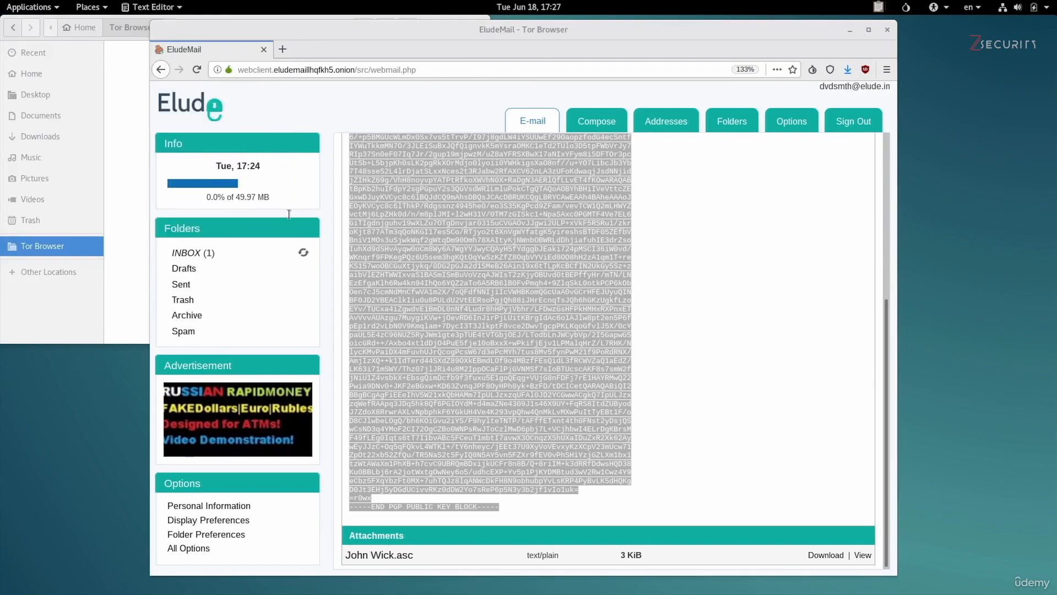
pyautogui.hotkey('ctrl', 'v')
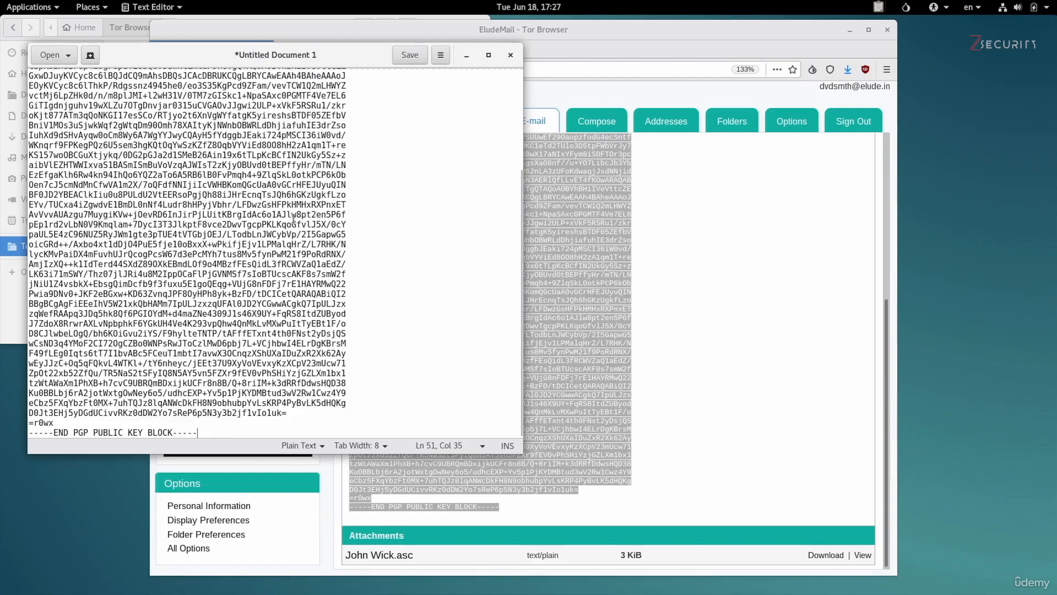
pyautogui.scroll(5, 357, 228)
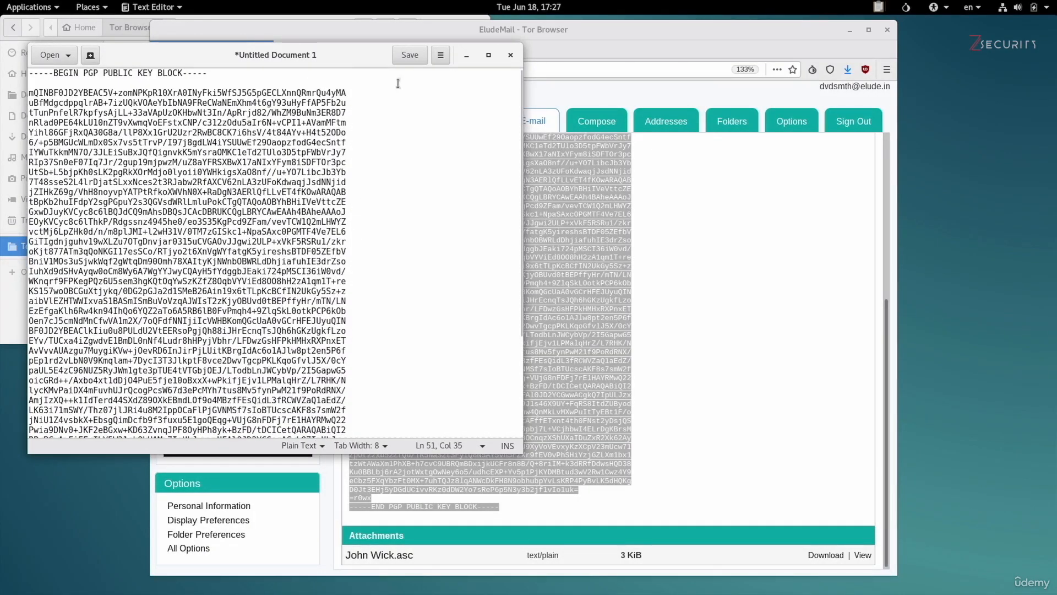
# Save the pasted key as John Wick.asc in the Tor Browser folder.
pyautogui.click(402, 59)
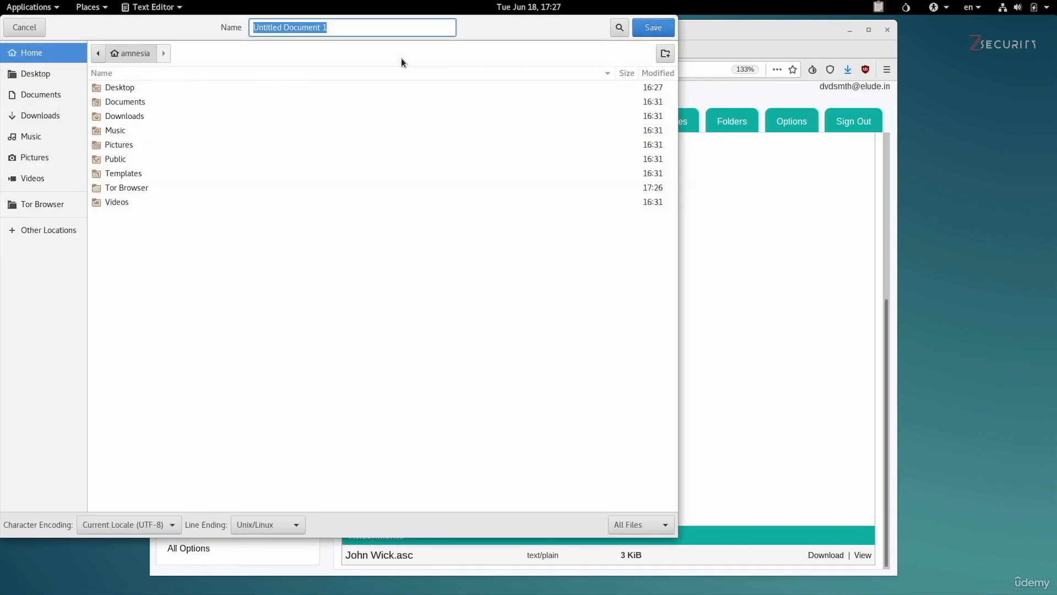
pyautogui.click(42, 207)
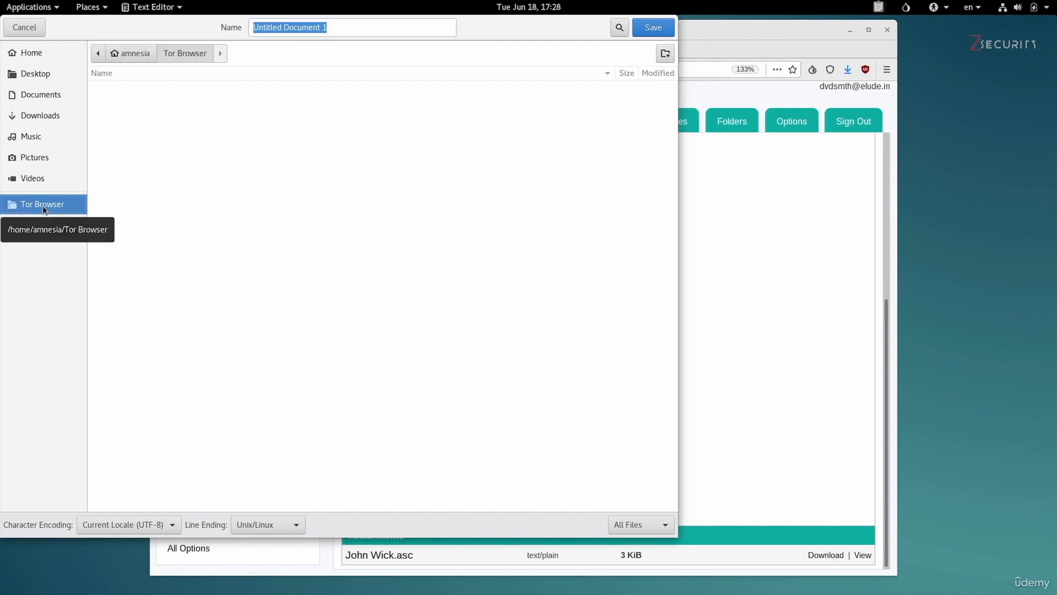
pyautogui.click(342, 31)
pyautogui.hotkey('ctrl', 'a')
pyautogui.press('BackSpace')
pyautogui.write('John W')
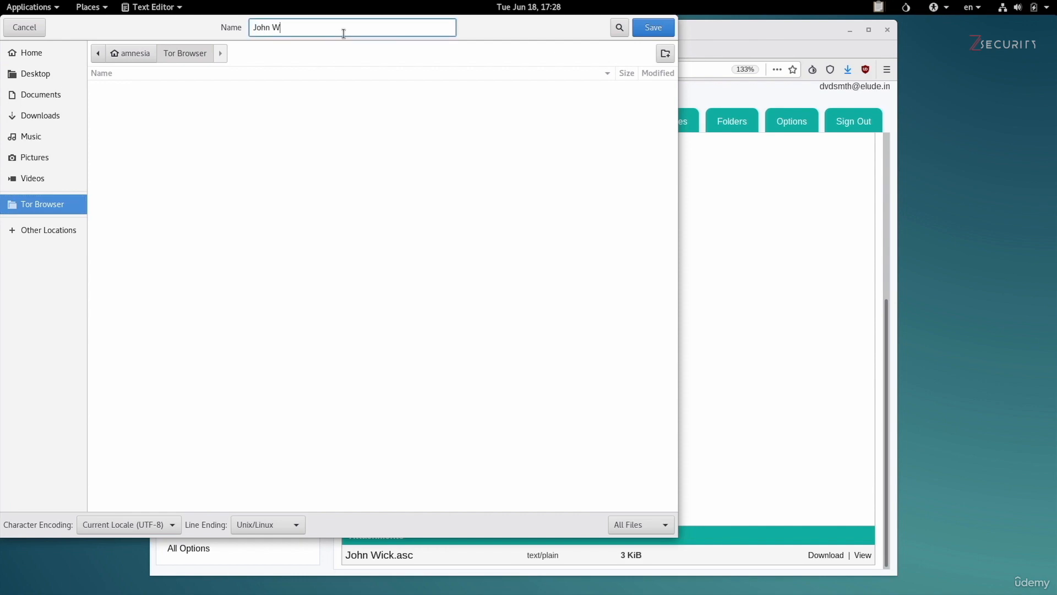
pyautogui.write('ick.asc')
pyautogui.click(660, 31)
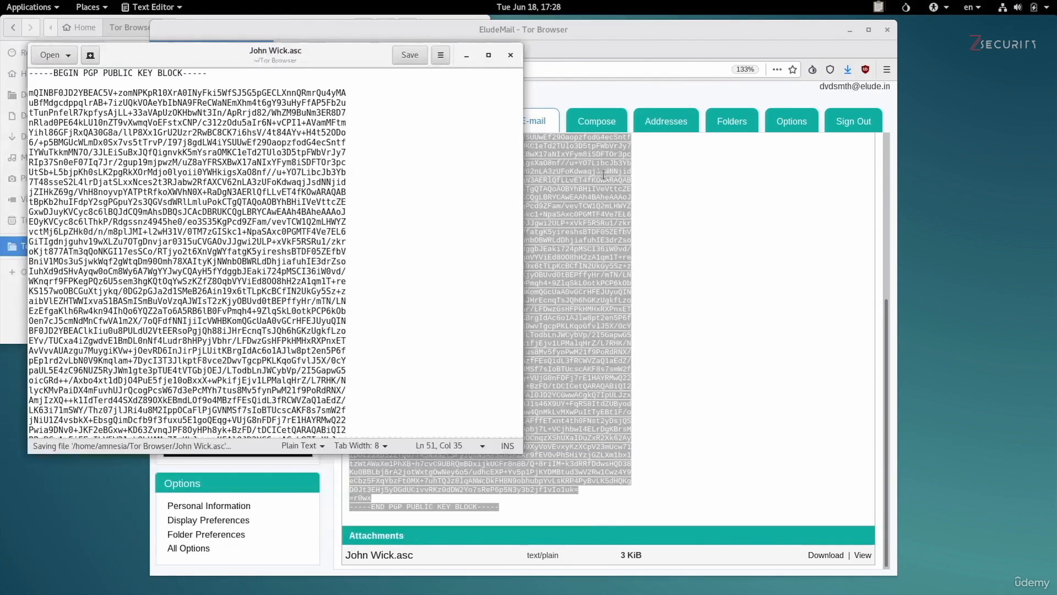
# Close the editor and select John Wick.asc in the Files window's Tor Browser folder.
pyautogui.click(513, 55)
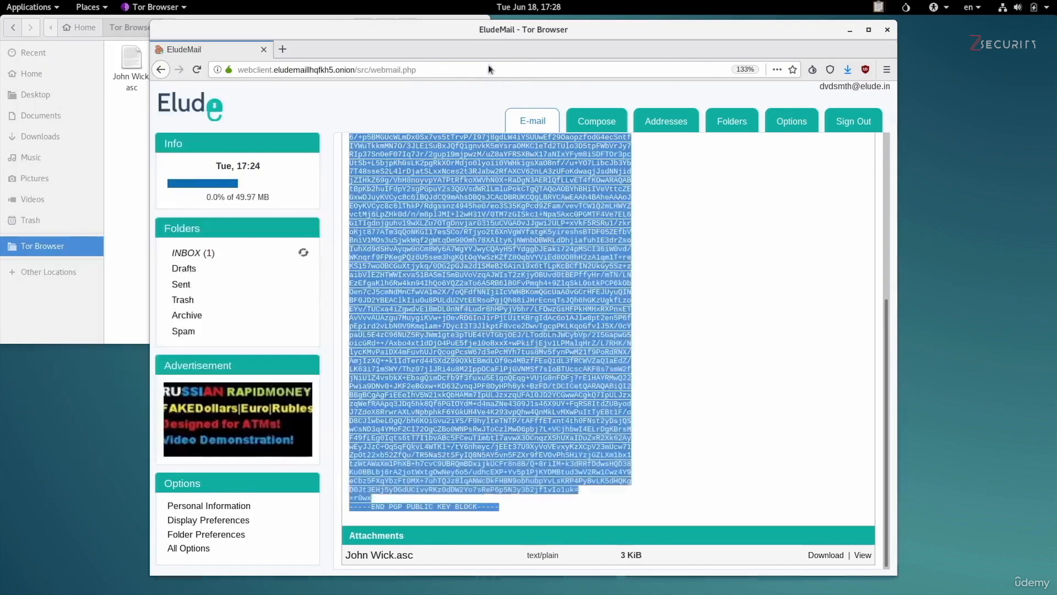
pyautogui.click(121, 194)
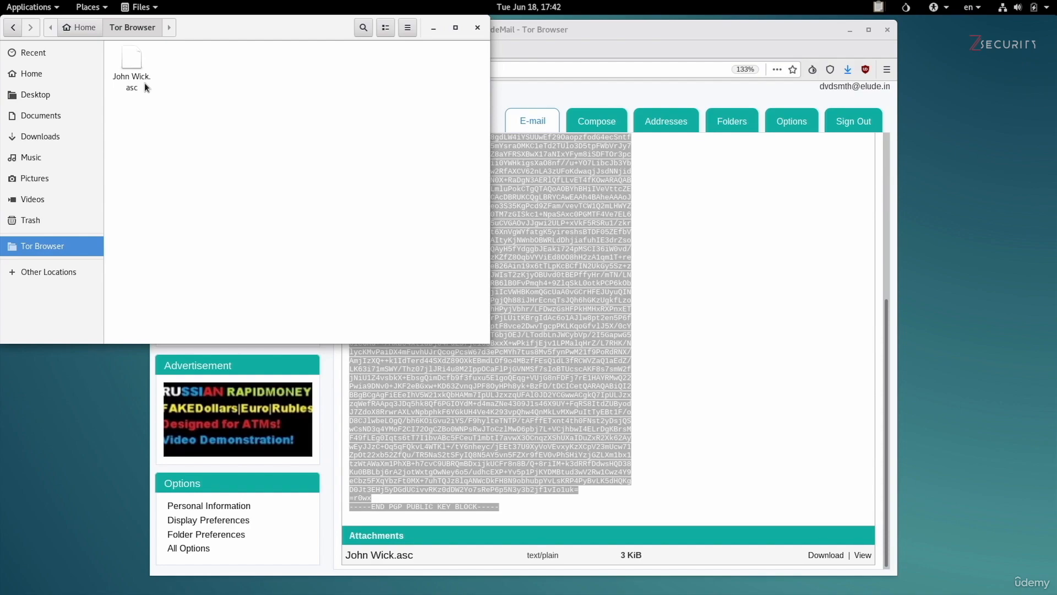
pyautogui.click(139, 89)
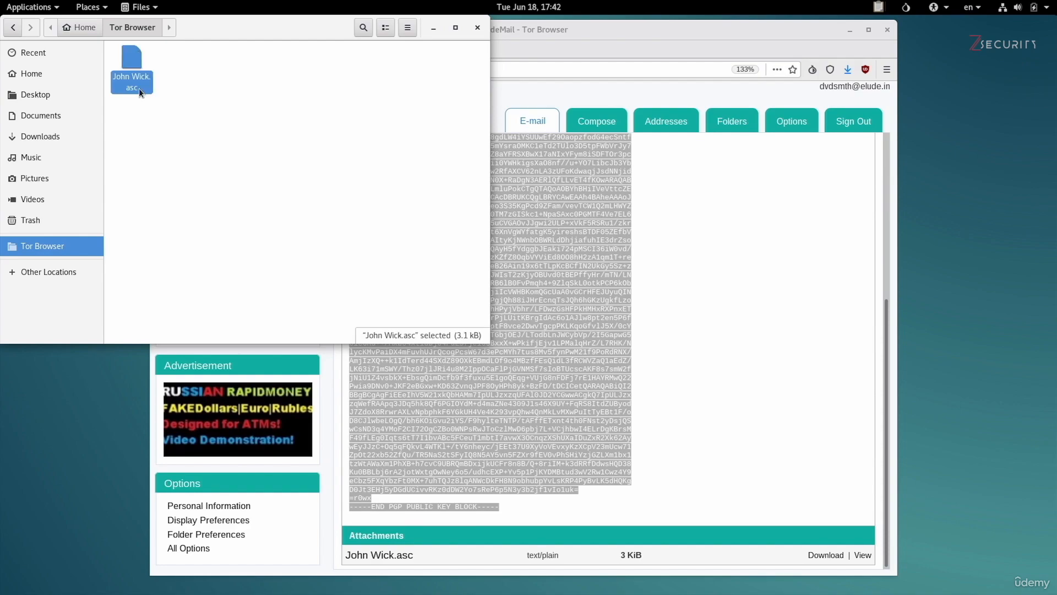
# Launch Passwords and Keys from the Applications menu.
pyautogui.click(32, 7)
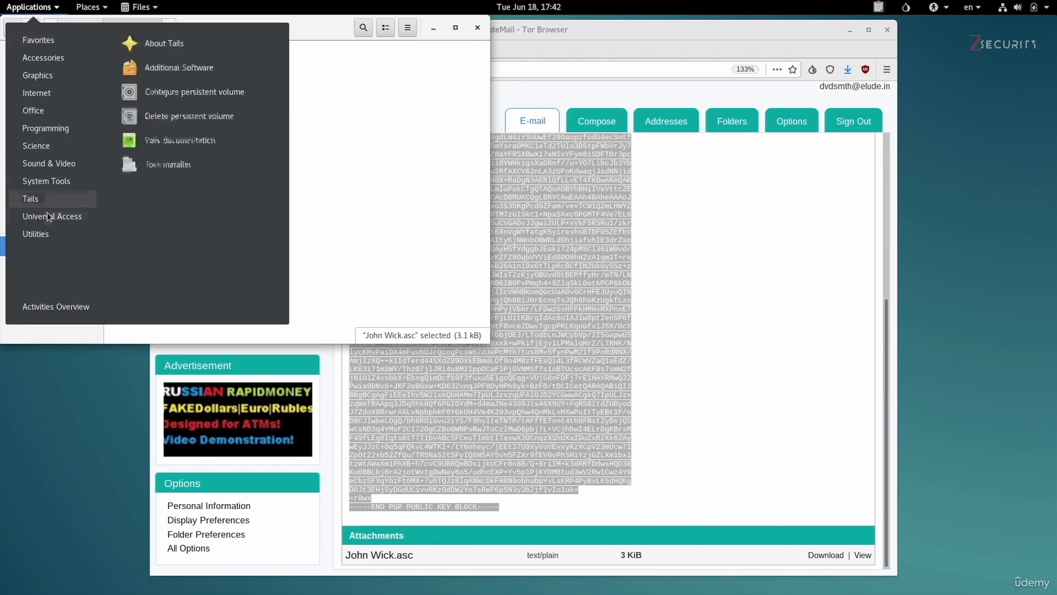
pyautogui.moveTo(43, 239)
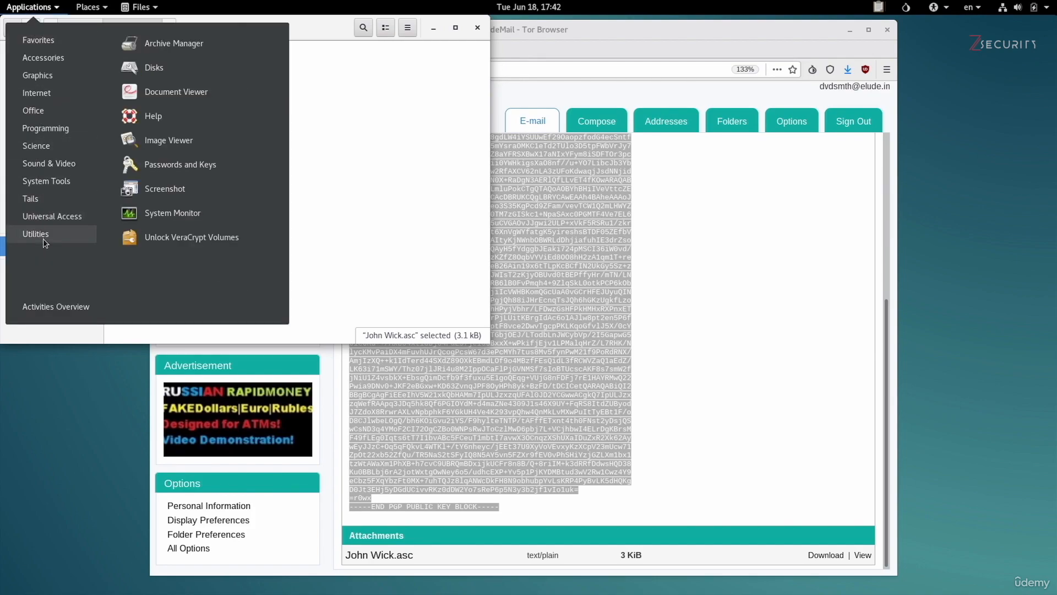
pyautogui.click(217, 164)
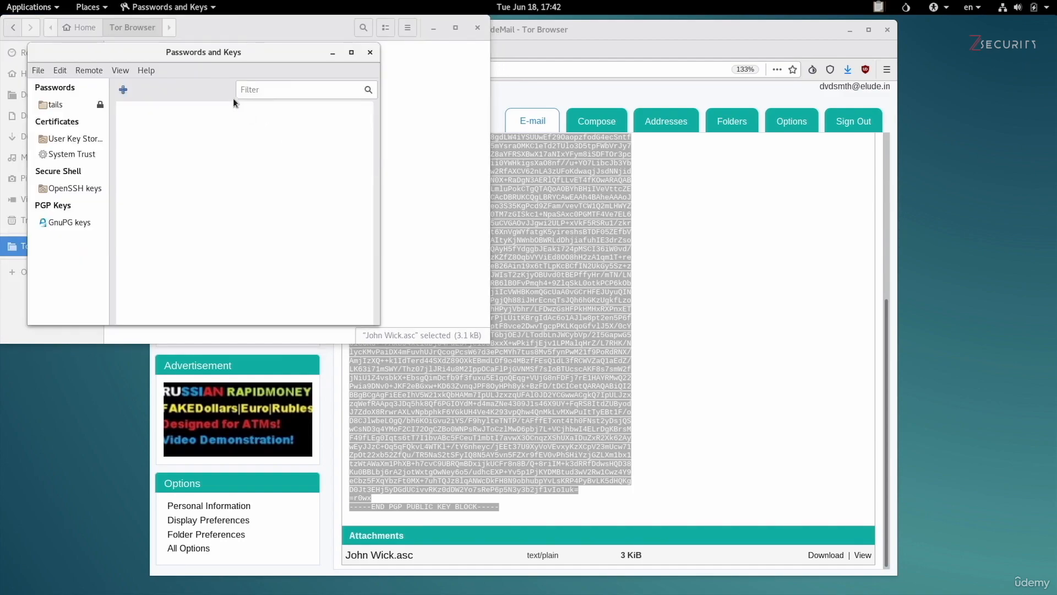
# Import from file, choosing John Wick.asc in the Tor Browser folder.
pyautogui.click(37, 70)
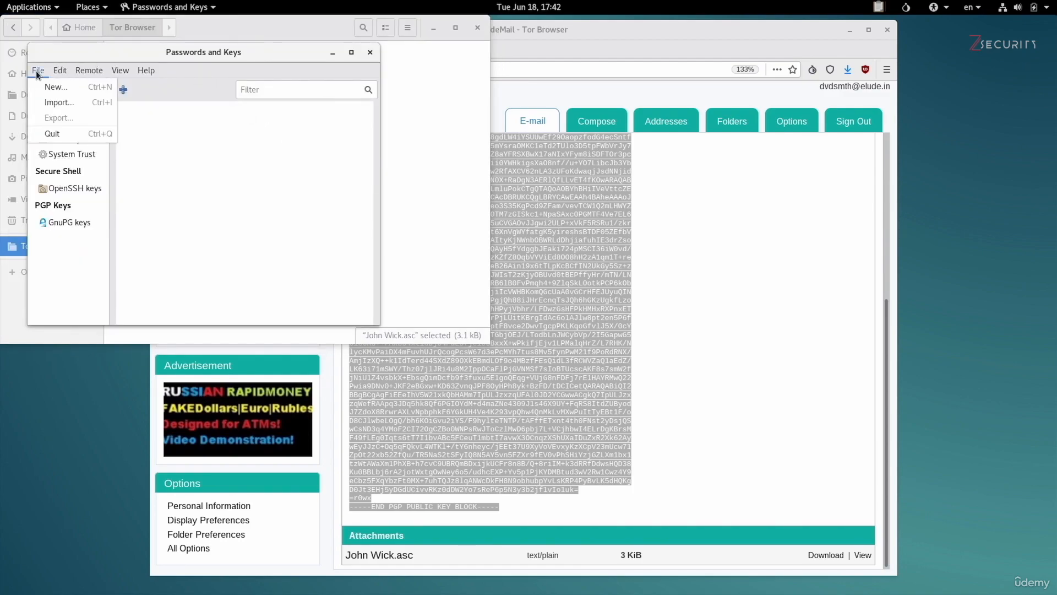
pyautogui.click(44, 97)
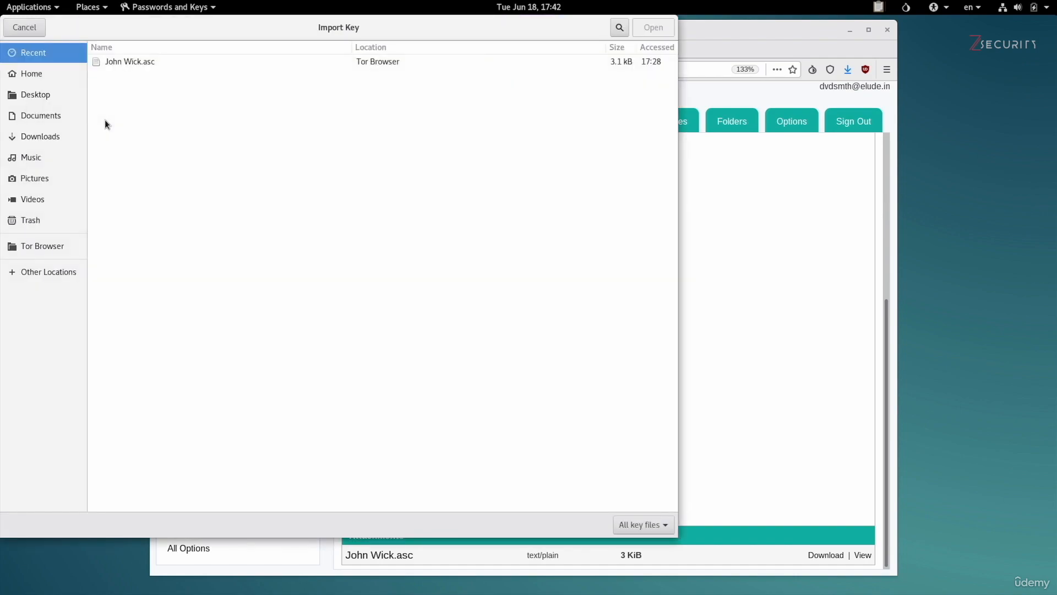
pyautogui.click(119, 61)
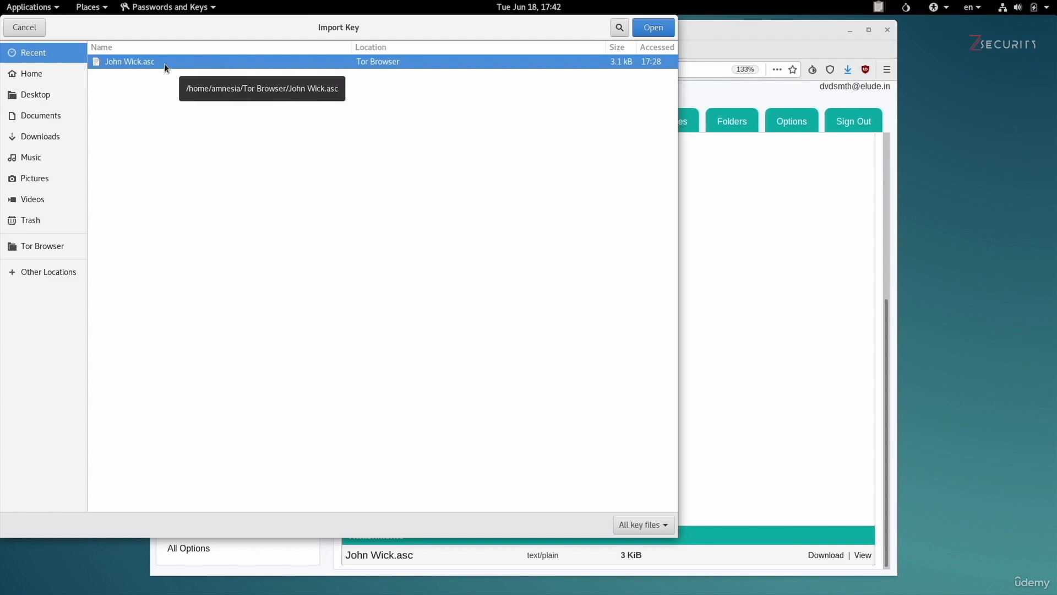
pyautogui.click(58, 247)
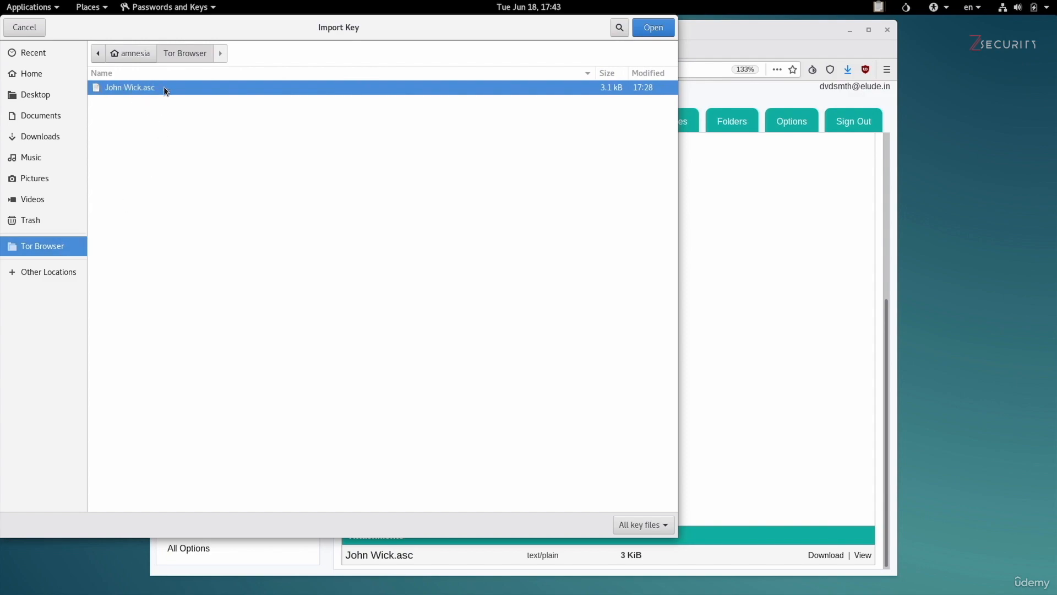
pyautogui.click(669, 28)
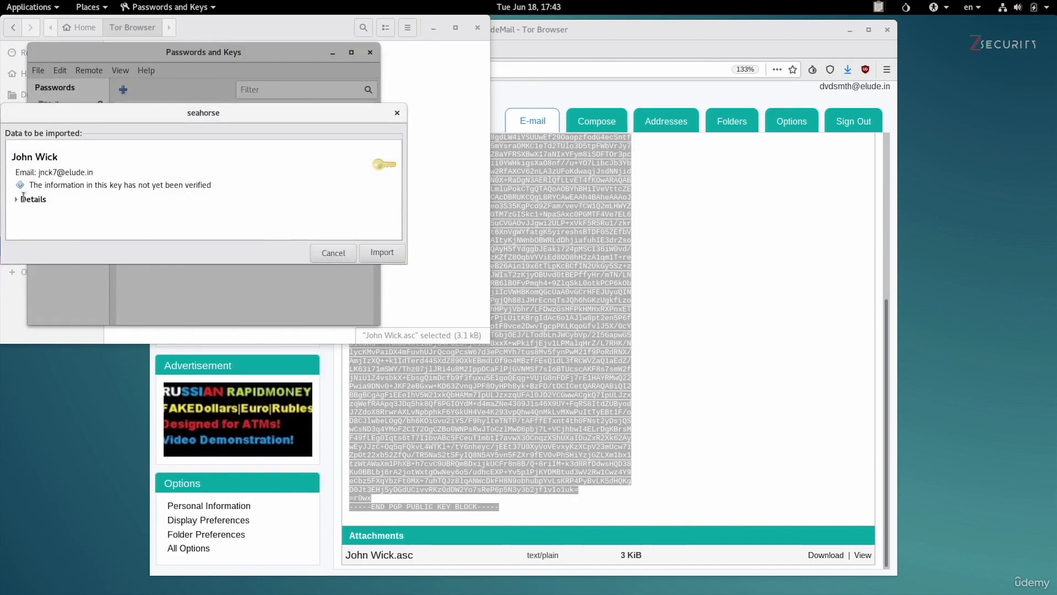
# Check the key owner's name and e-mail in the preview, then confirm the import.
pyautogui.moveTo(39, 173); pyautogui.dragTo(97, 171)
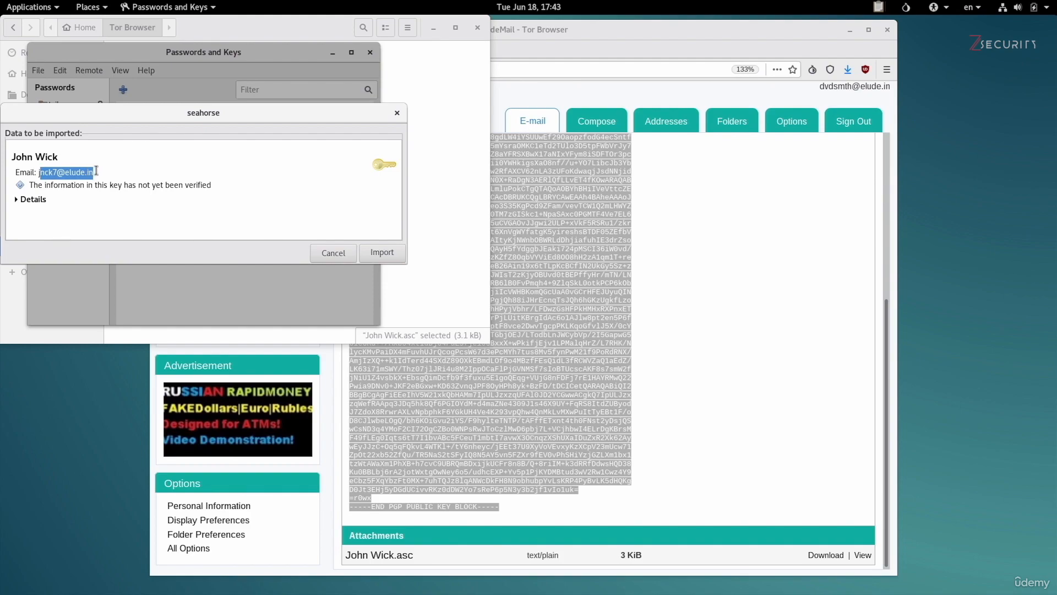
pyautogui.click(97, 171)
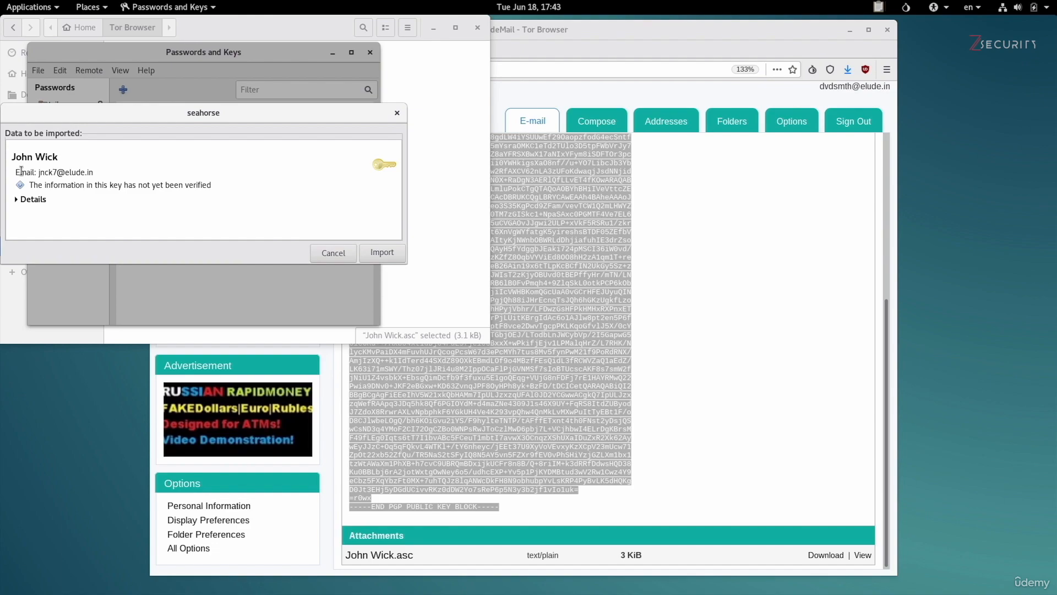
pyautogui.moveTo(16, 172); pyautogui.dragTo(99, 172)
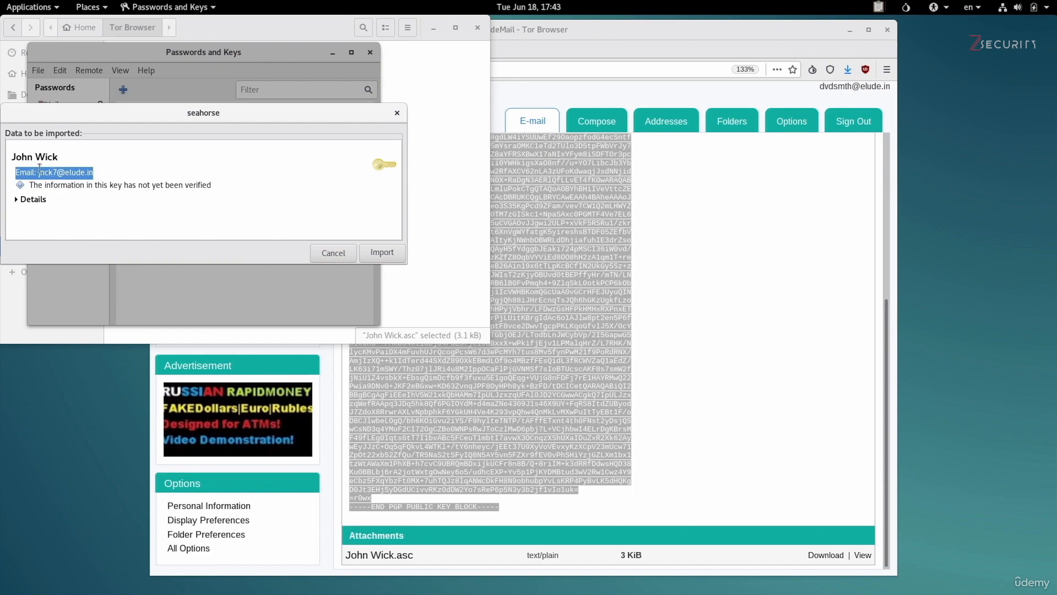
pyautogui.moveTo(16, 156); pyautogui.dragTo(63, 155)
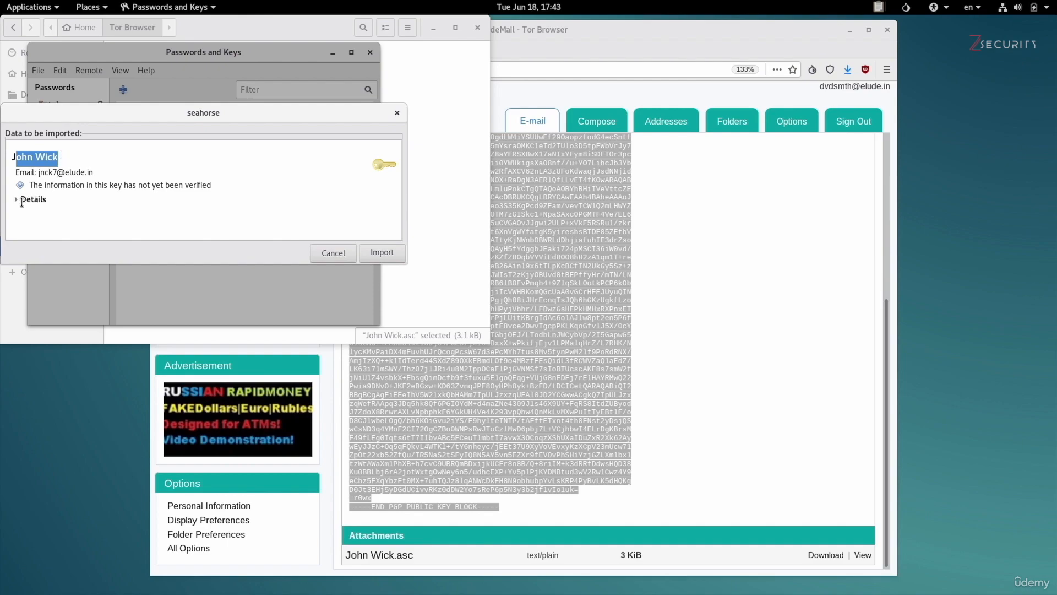
pyautogui.click(389, 259)
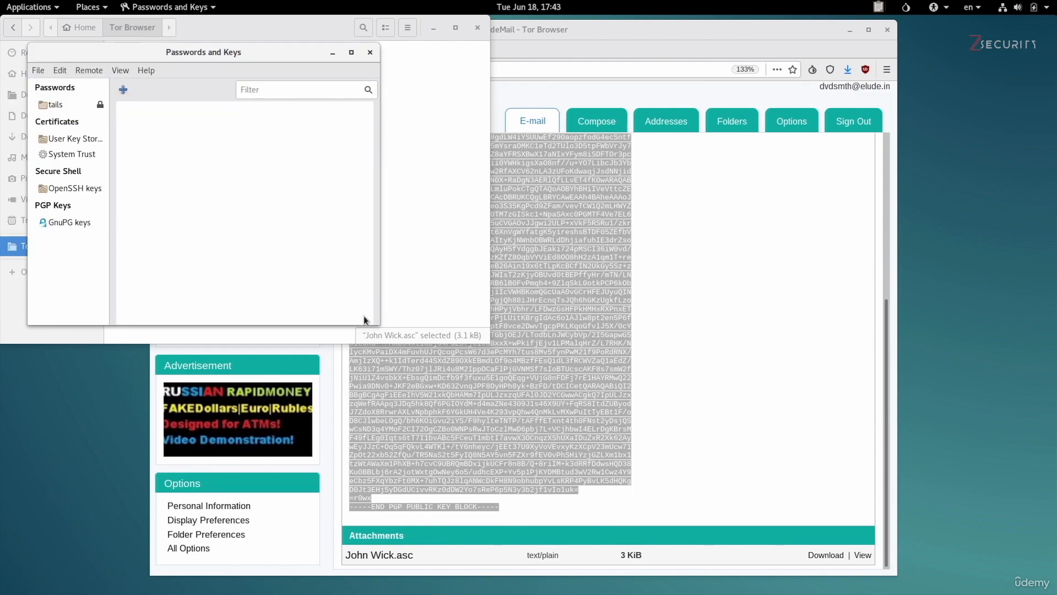
# Show GnuPG keys, select the newly imported key and enlarge the window.
pyautogui.click(84, 223)
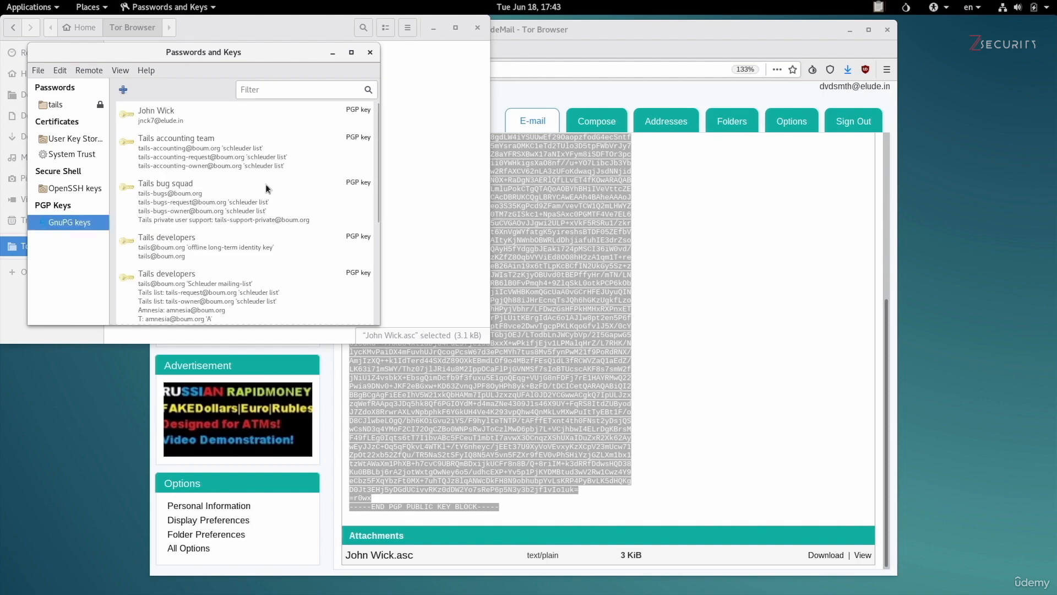
pyautogui.click(172, 127)
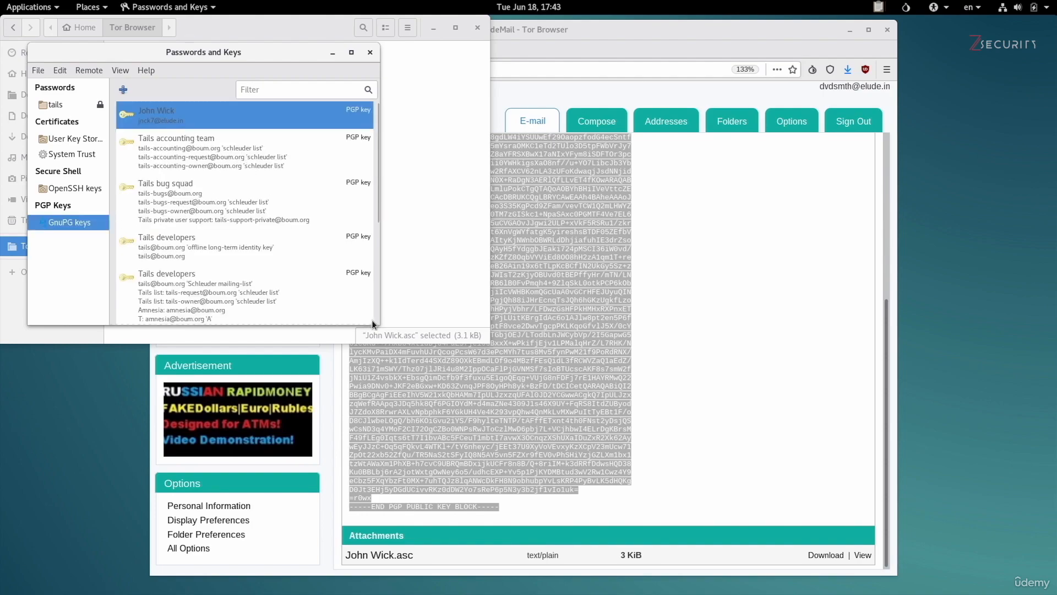
pyautogui.moveTo(378, 323); pyautogui.dragTo(595, 455)
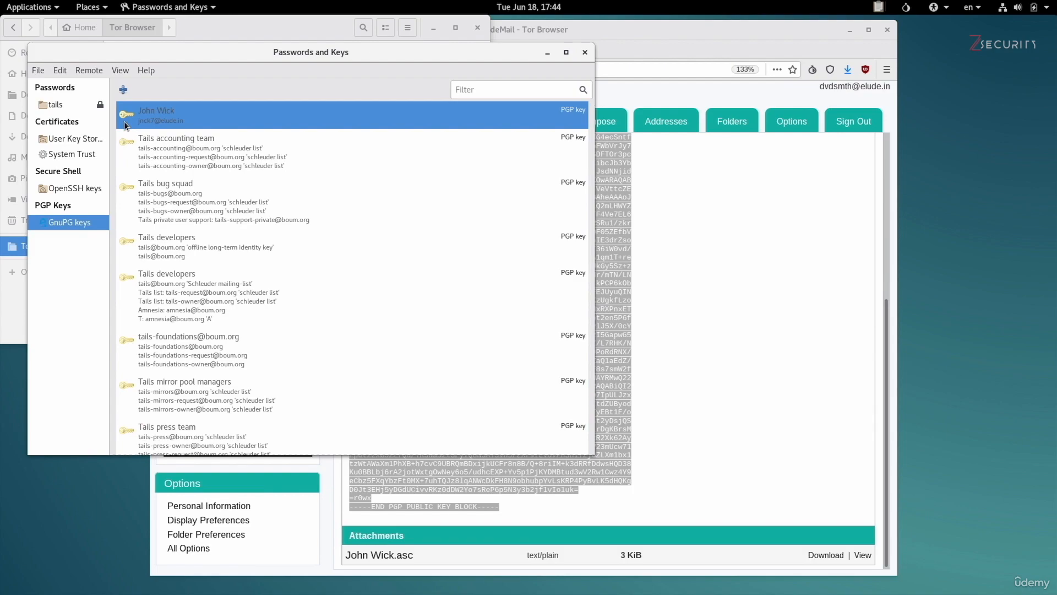
pyautogui.hotkey('ctrl', 'Left')
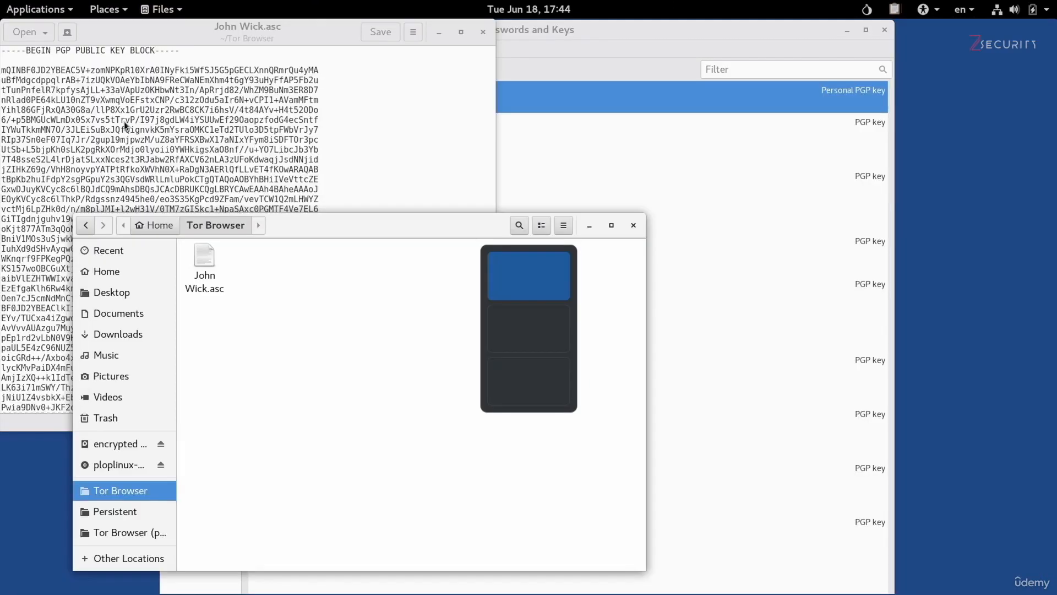
pyautogui.click(672, 197)
pyautogui.click(332, 104)
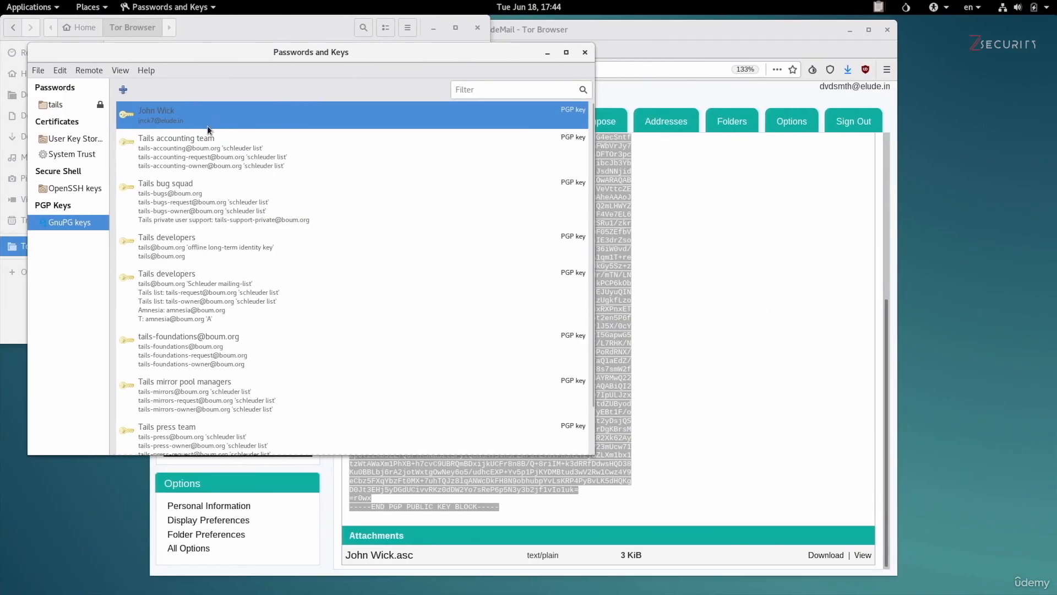
# Open the imported key's Properties and view the Details tab with fingerprint and key ID.
pyautogui.rightClick(128, 122)
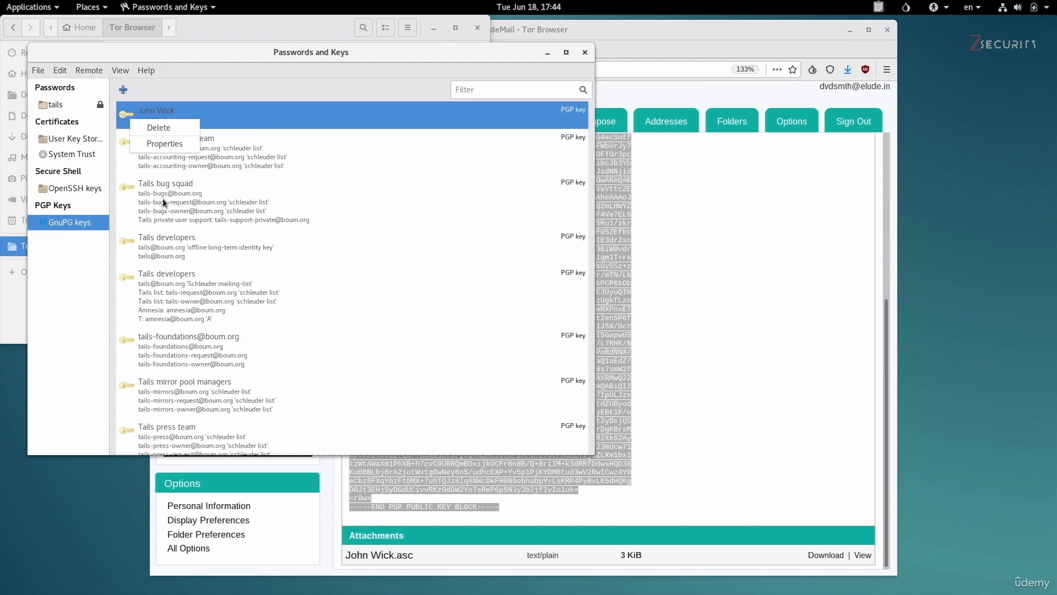
pyautogui.click(170, 147)
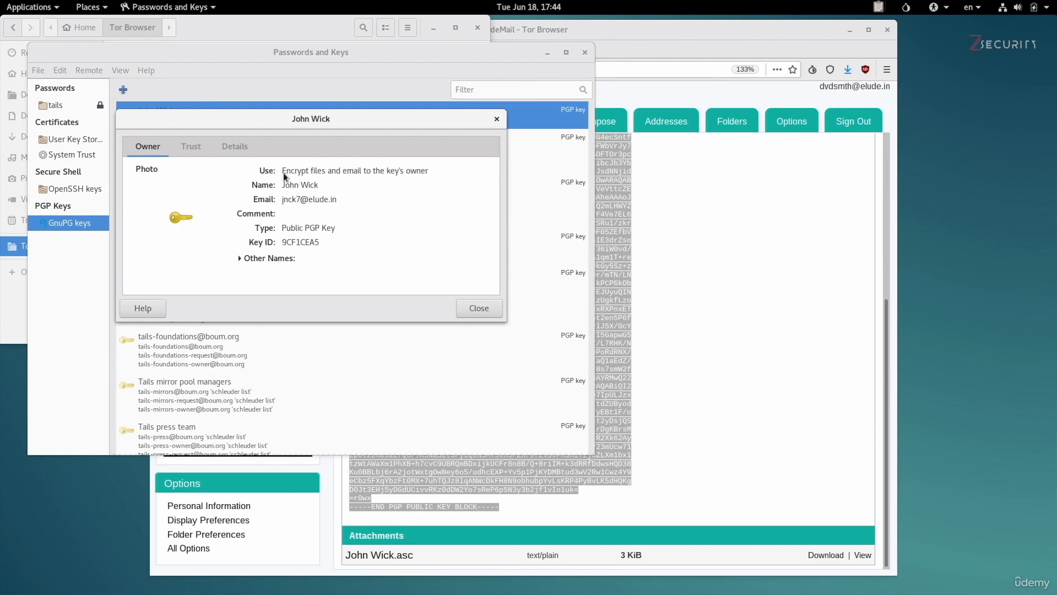
pyautogui.click(237, 146)
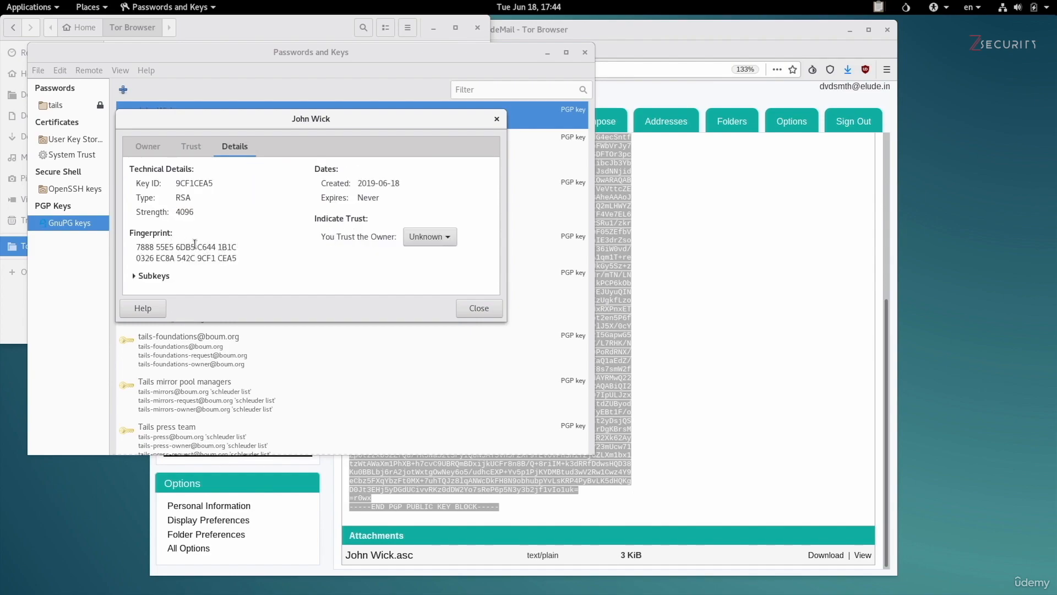